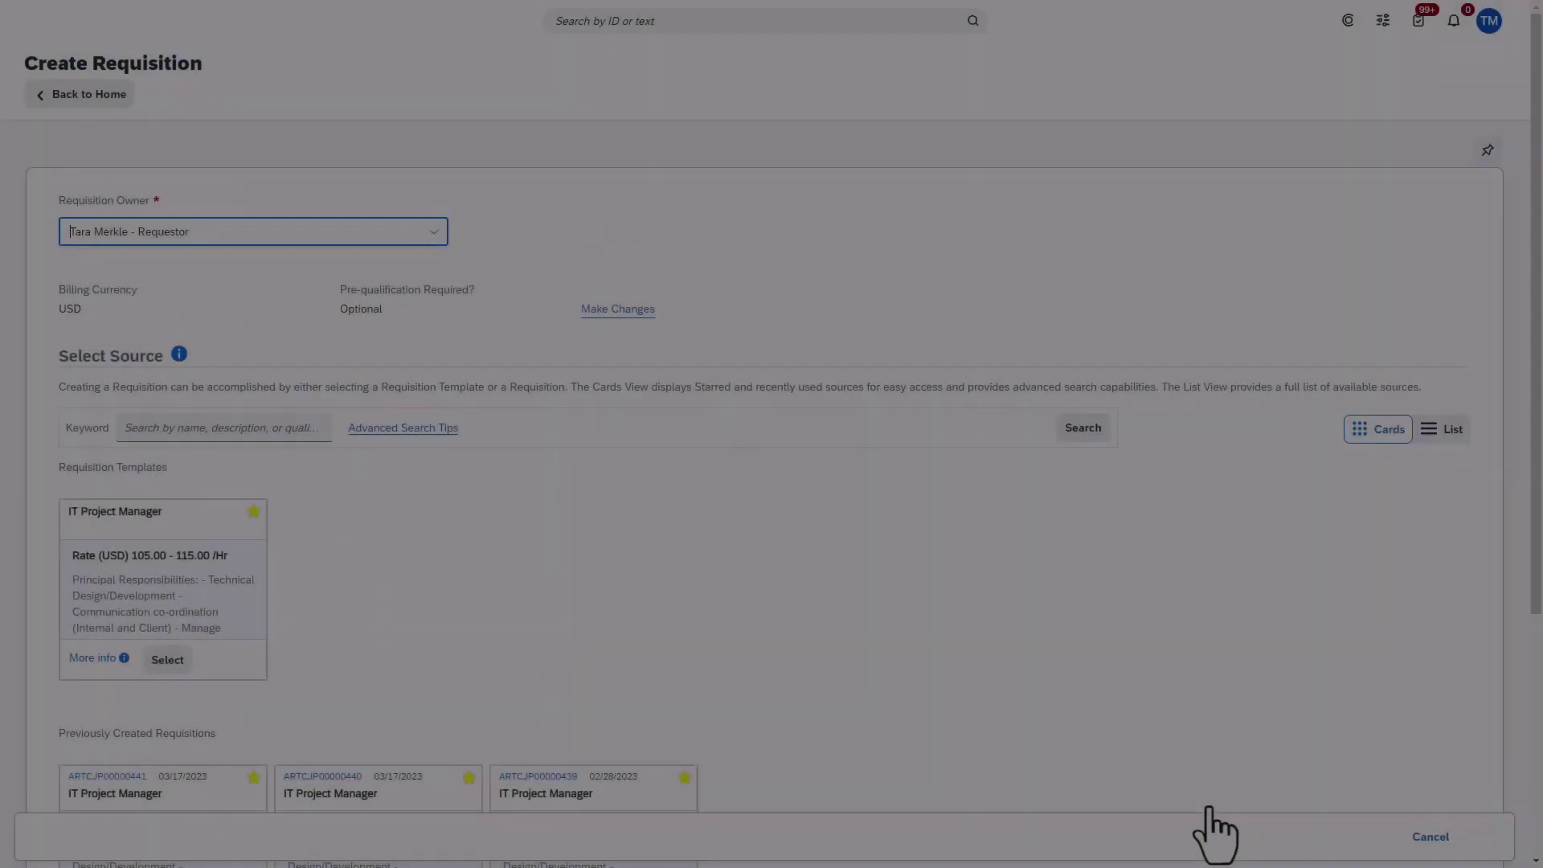
Scroll to the IT Project Manager card and review its description, qualifications and hourly bill rates.
scroll(526, 764, down, 1)
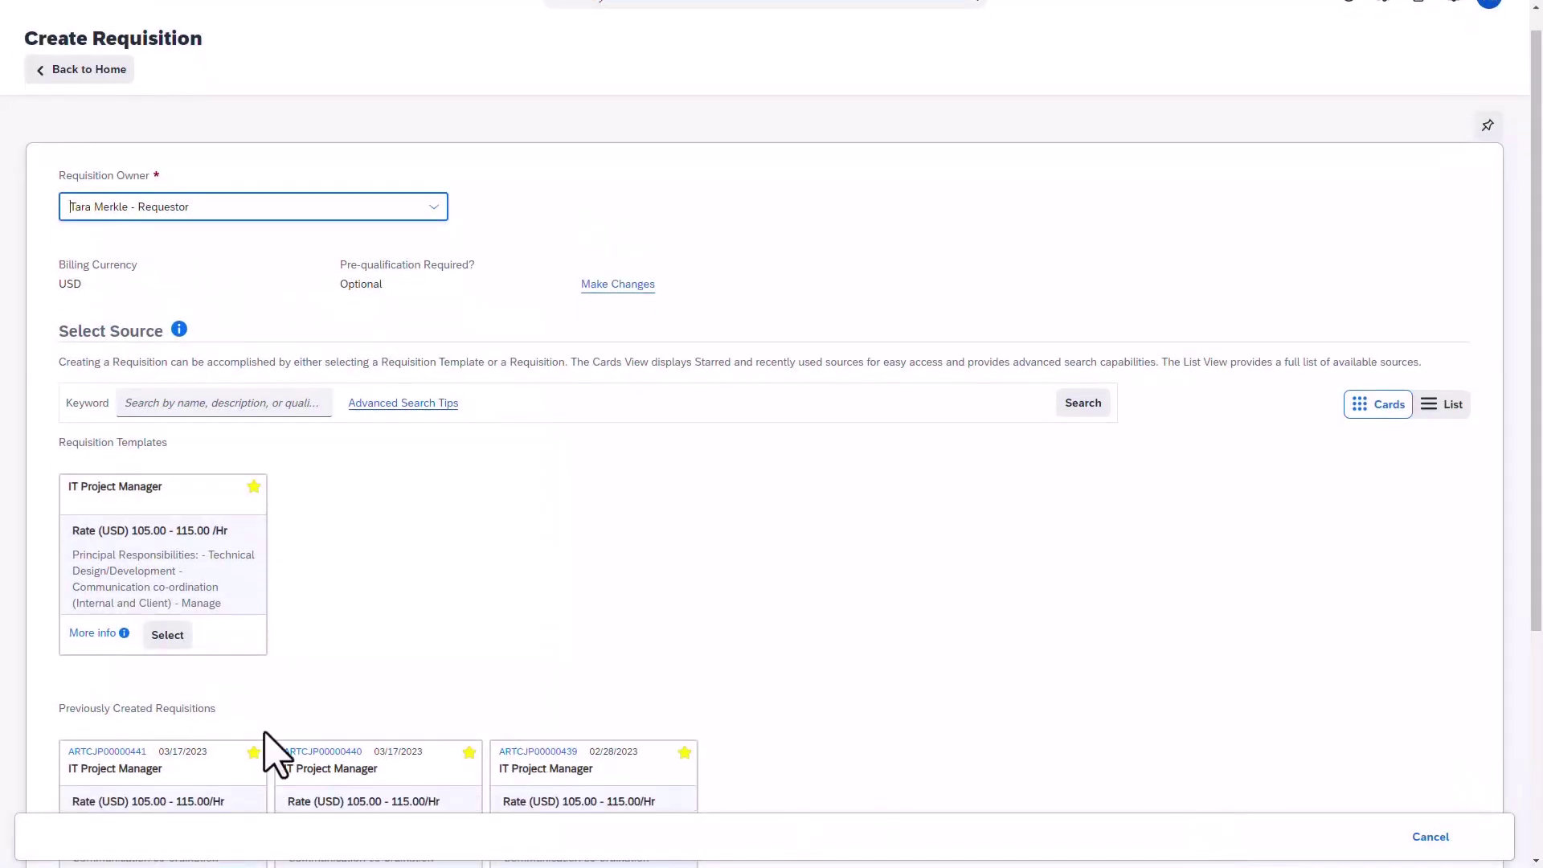
scroll(155, 740, down, 1)
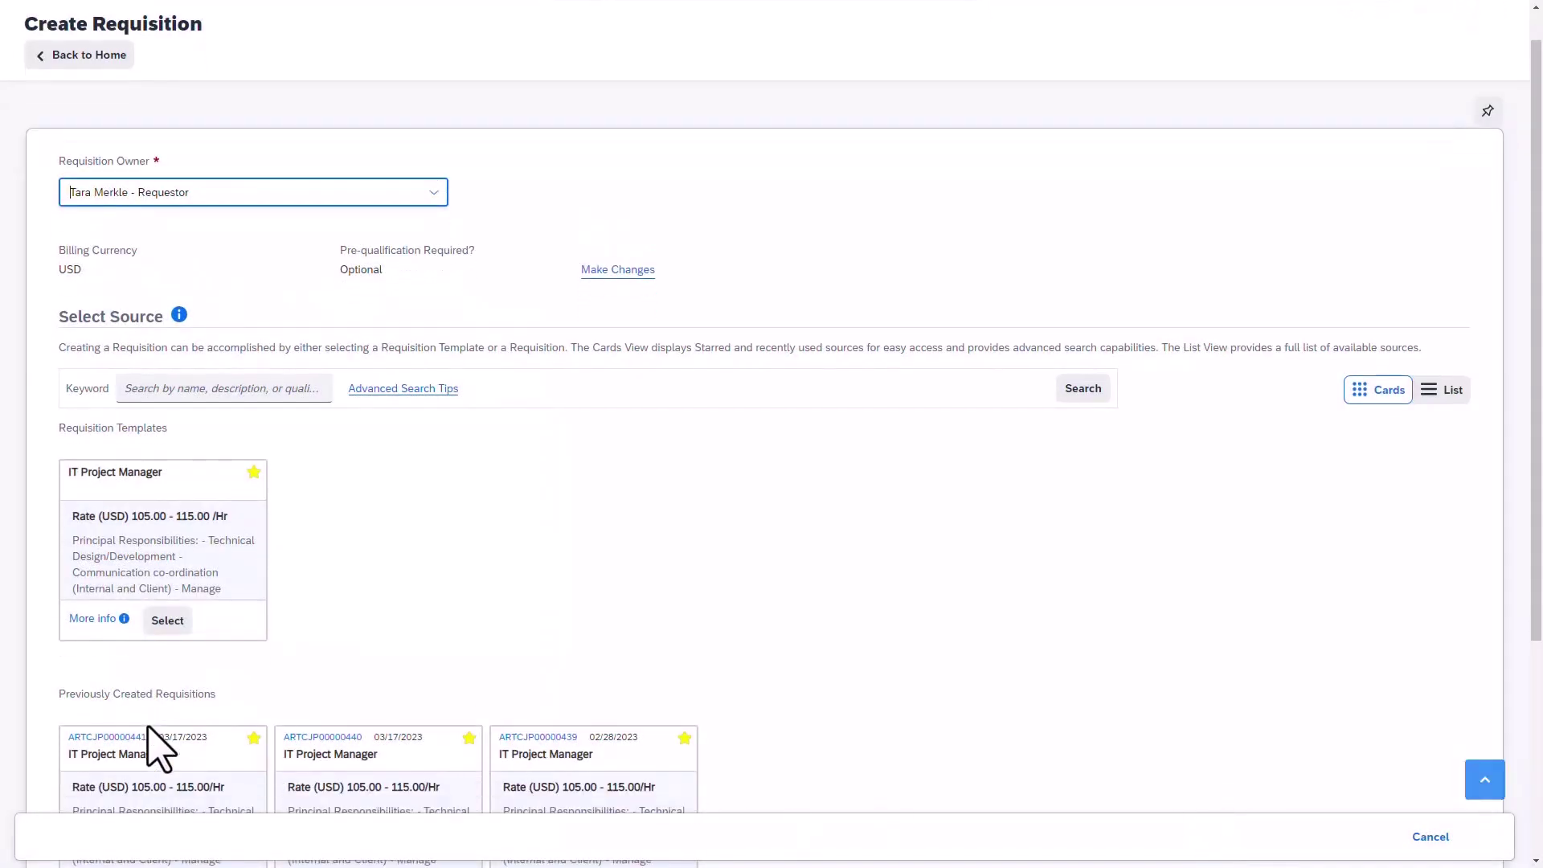
click(94, 618)
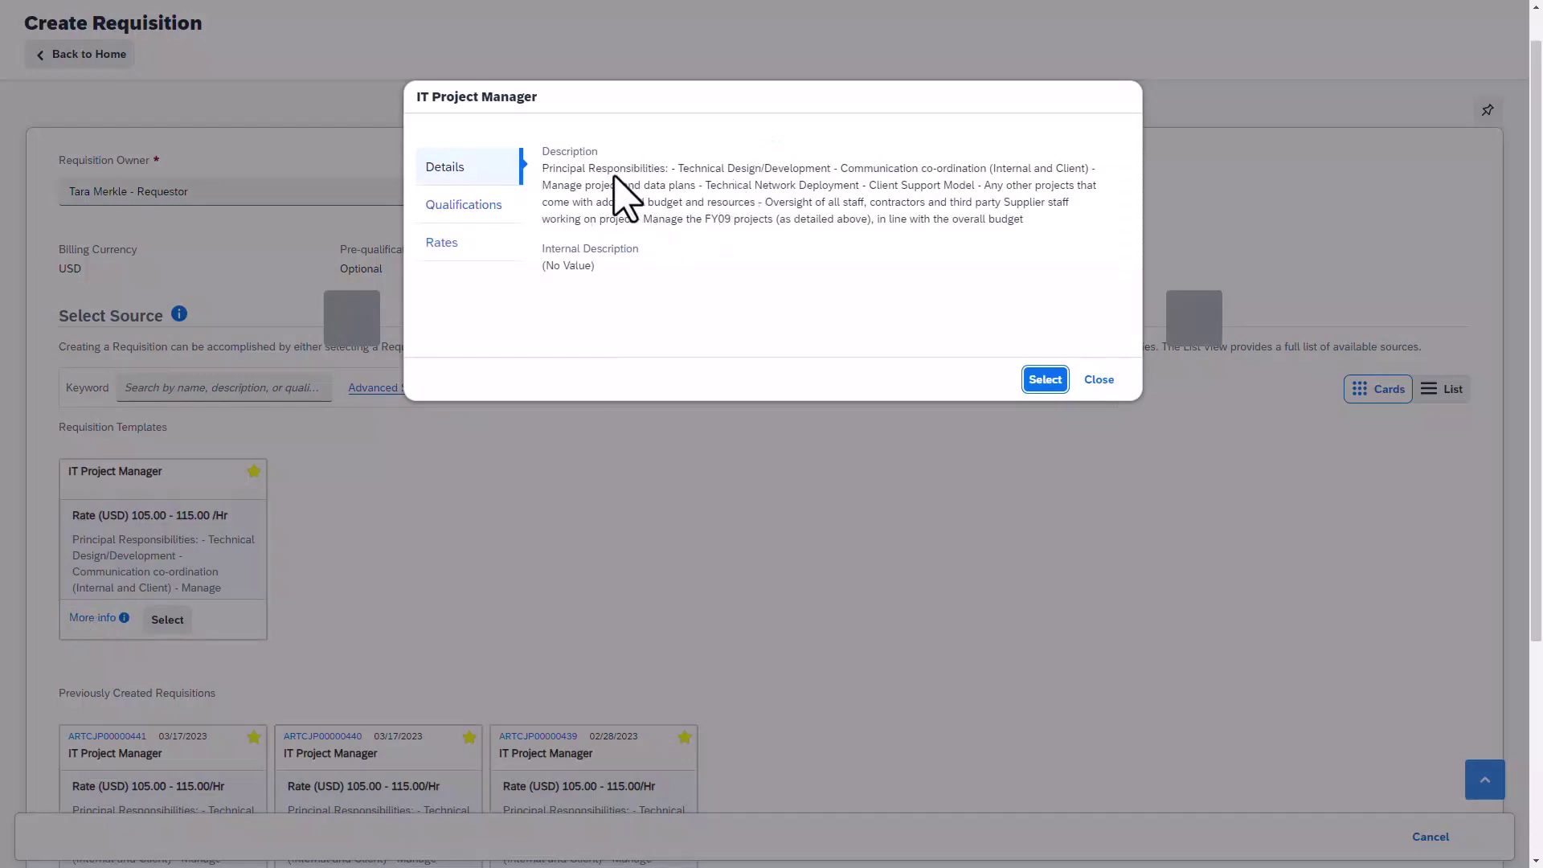
click(466, 208)
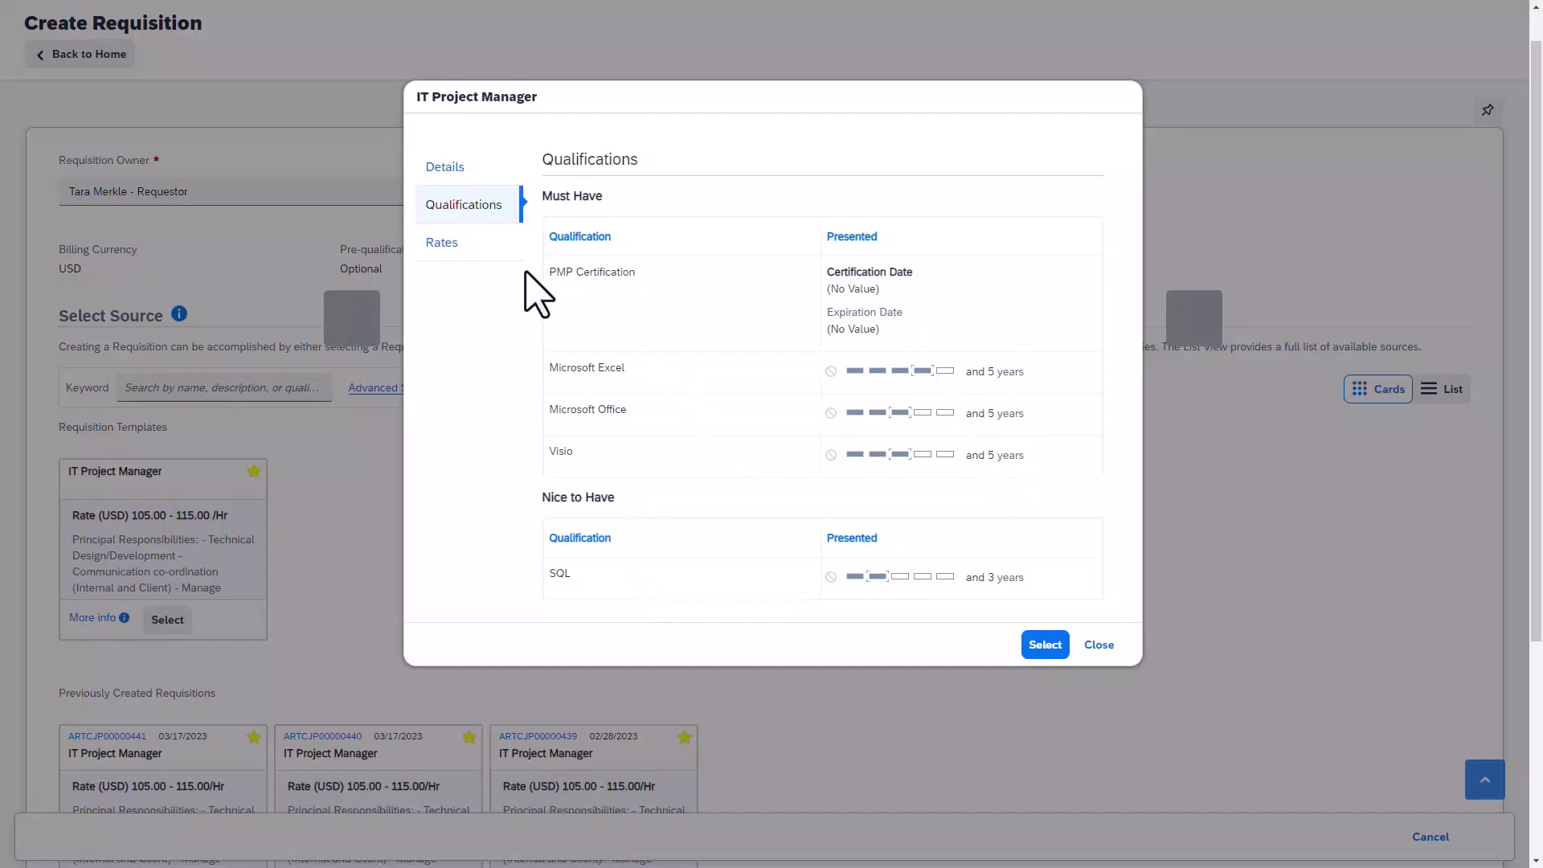
click(463, 243)
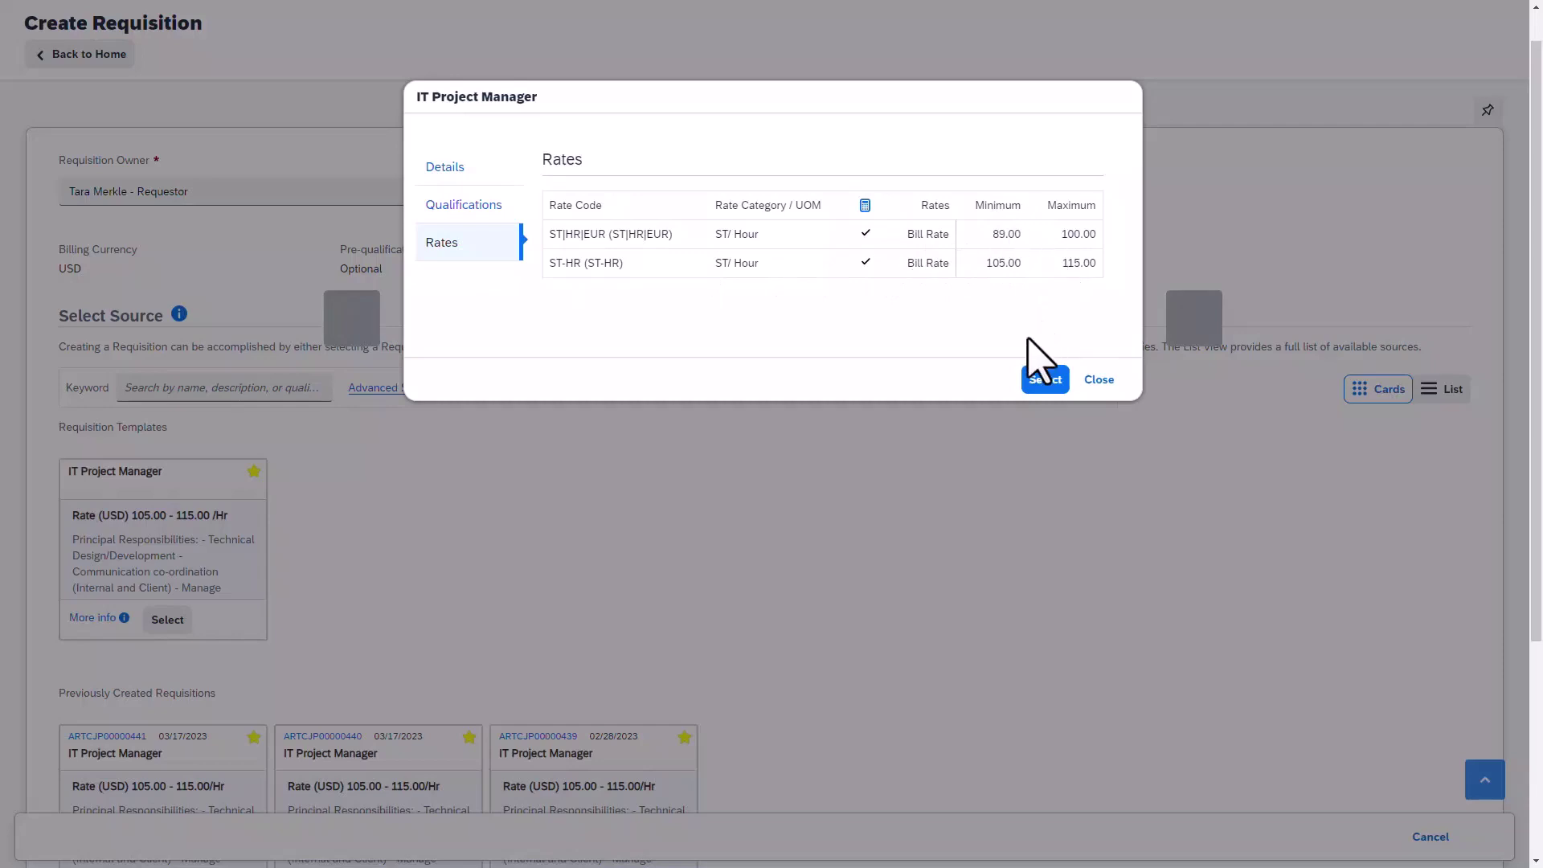
Create a requisition from the template starting 03/20/2023 for 10 weeks, with the end date calculated.
click(1044, 382)
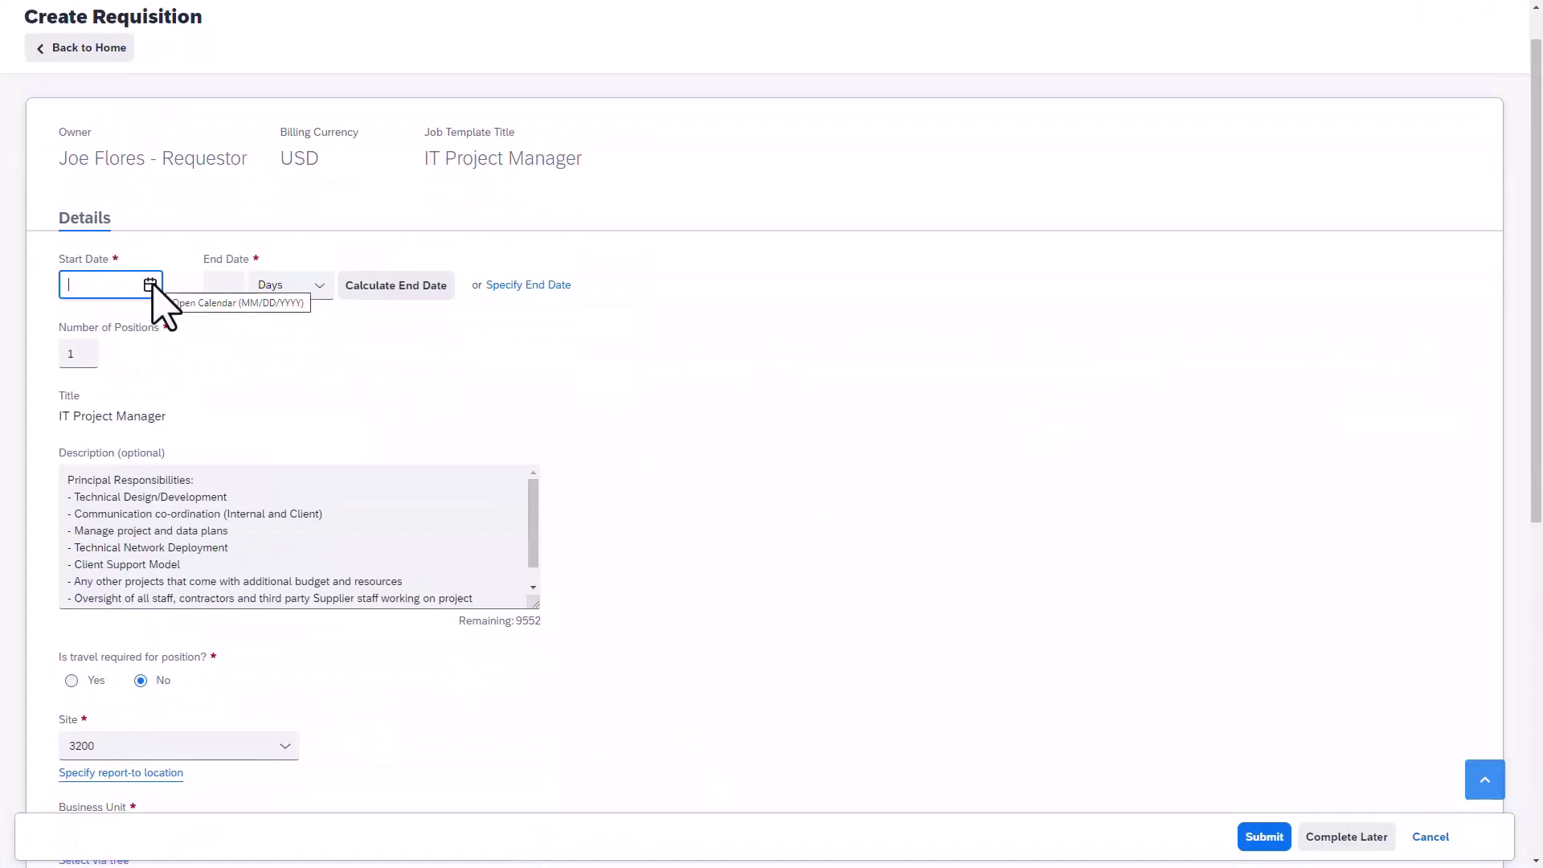
click(151, 285)
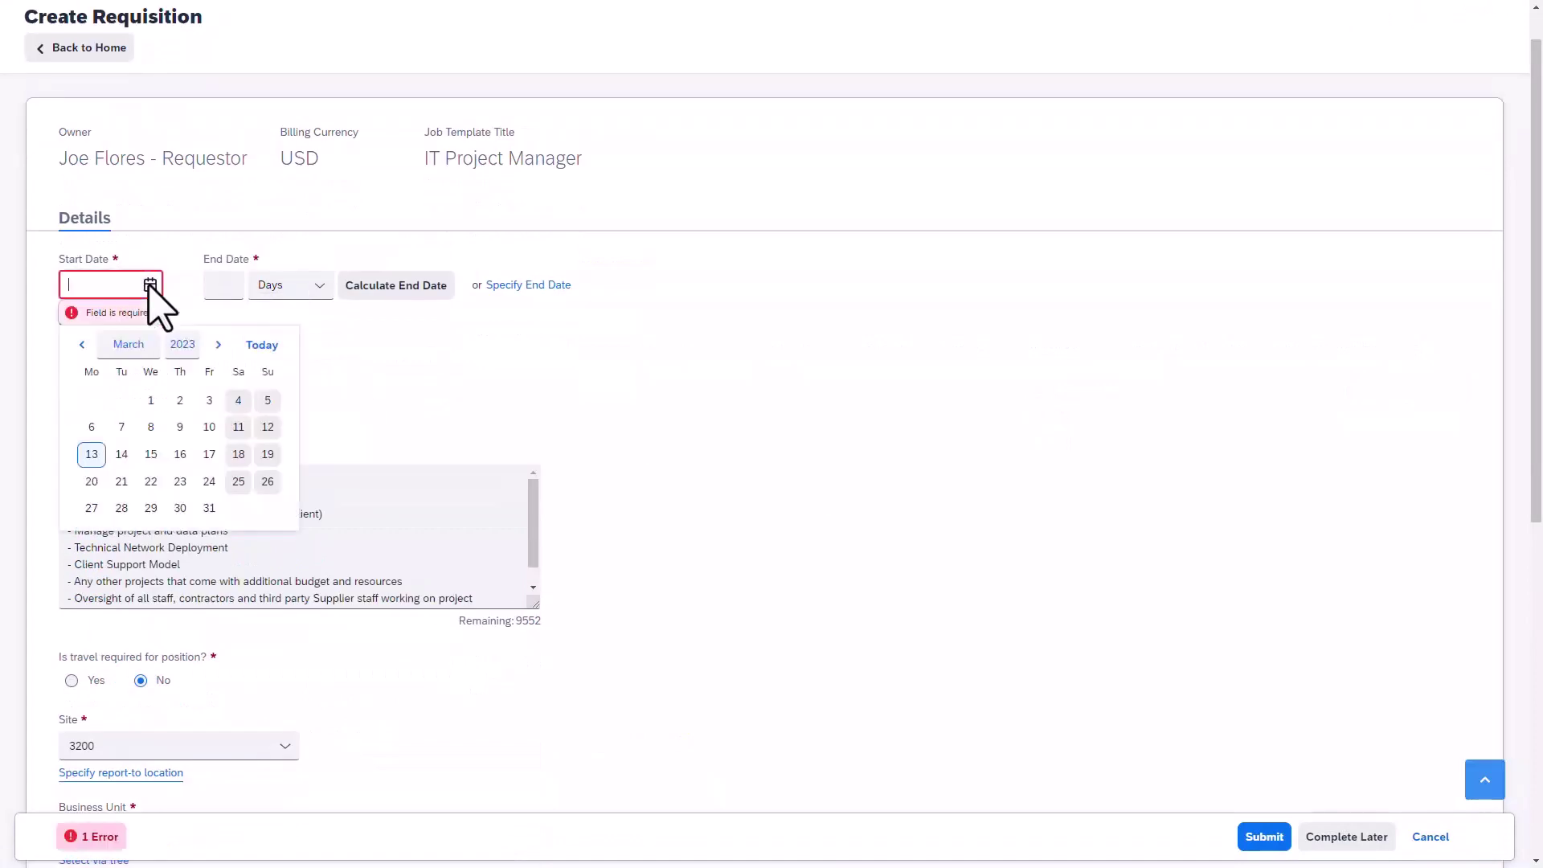
click(88, 480)
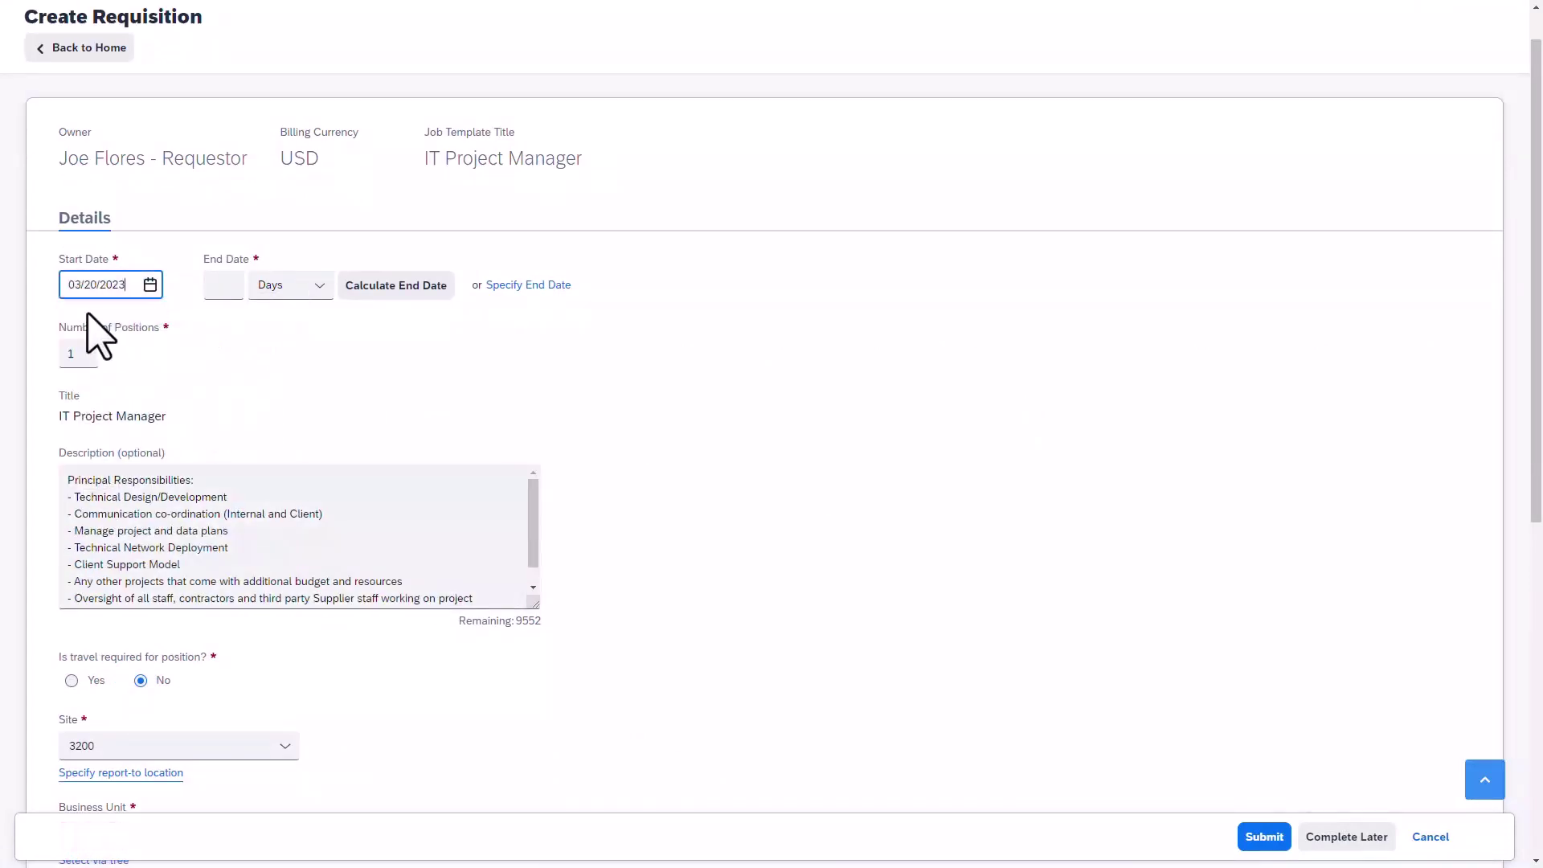
click(272, 288)
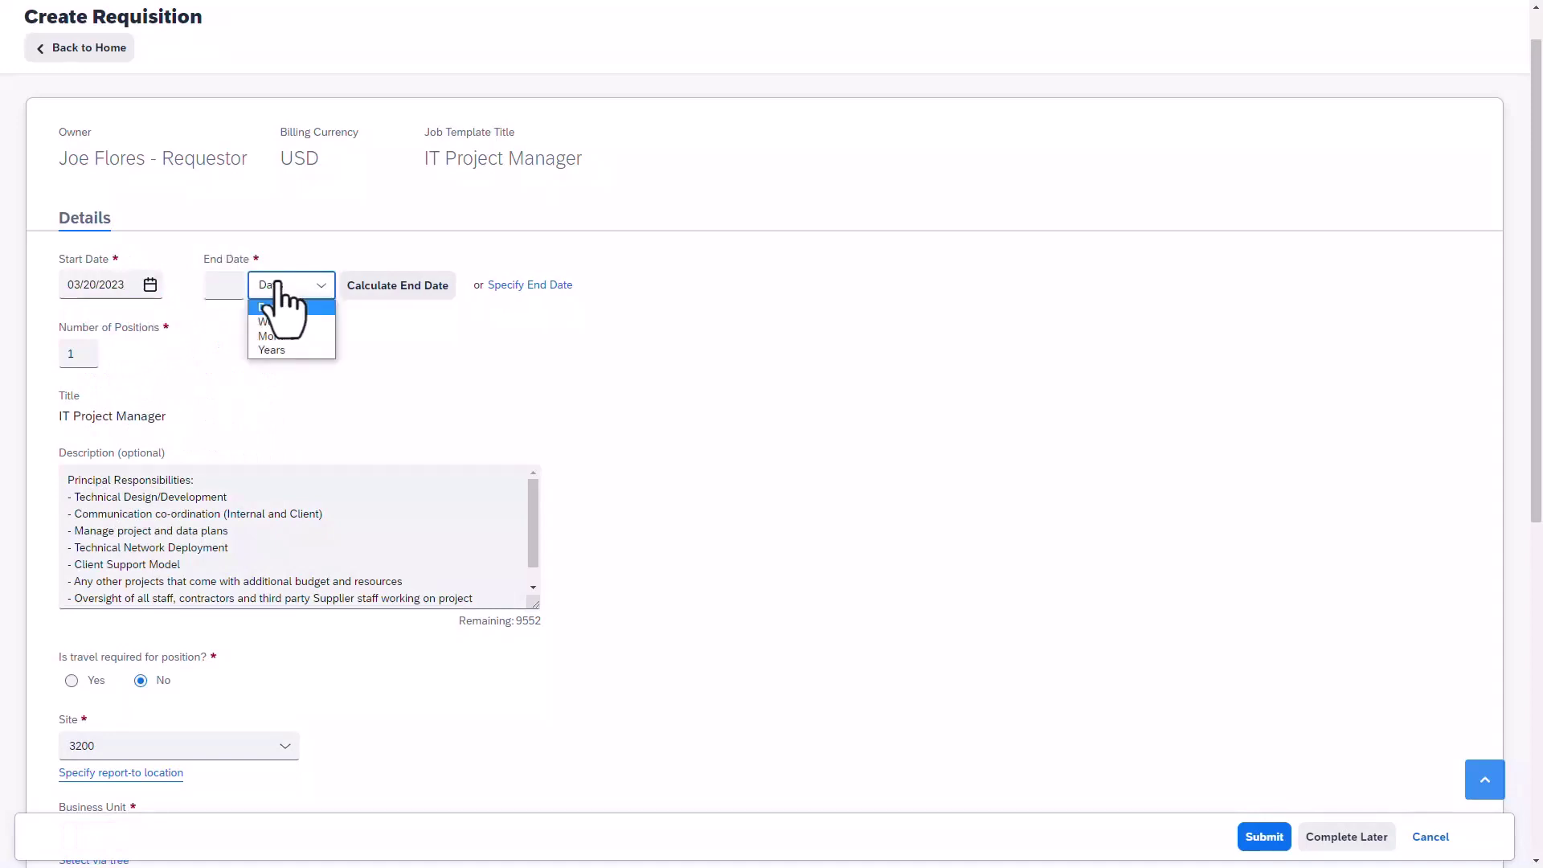
click(285, 322)
click(221, 278)
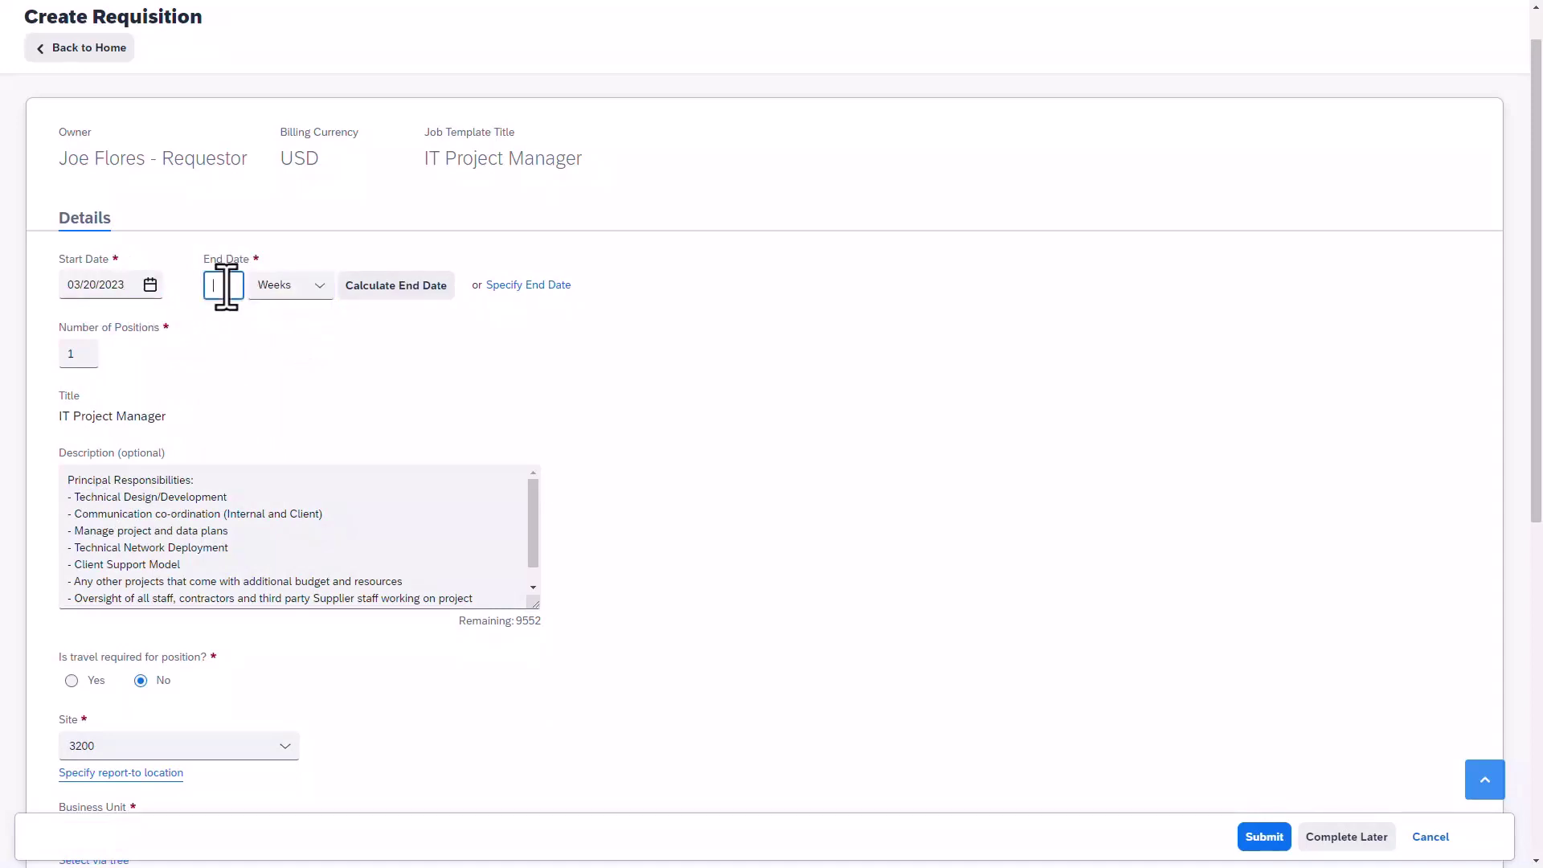
text(10)
click(419, 287)
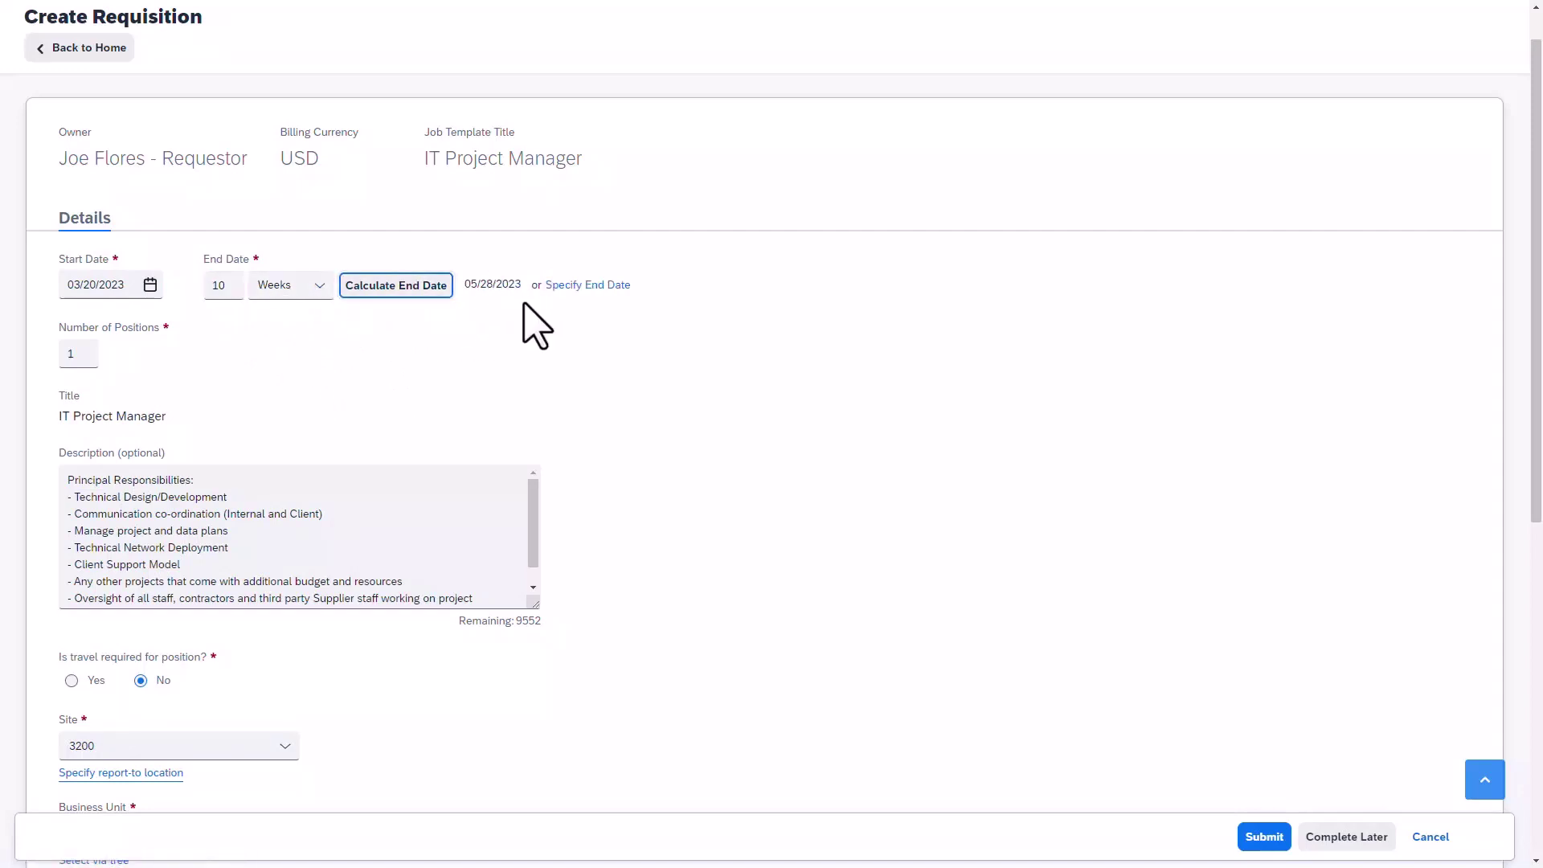
scroll(624, 441, down, 2)
scroll(372, 359, down, 2)
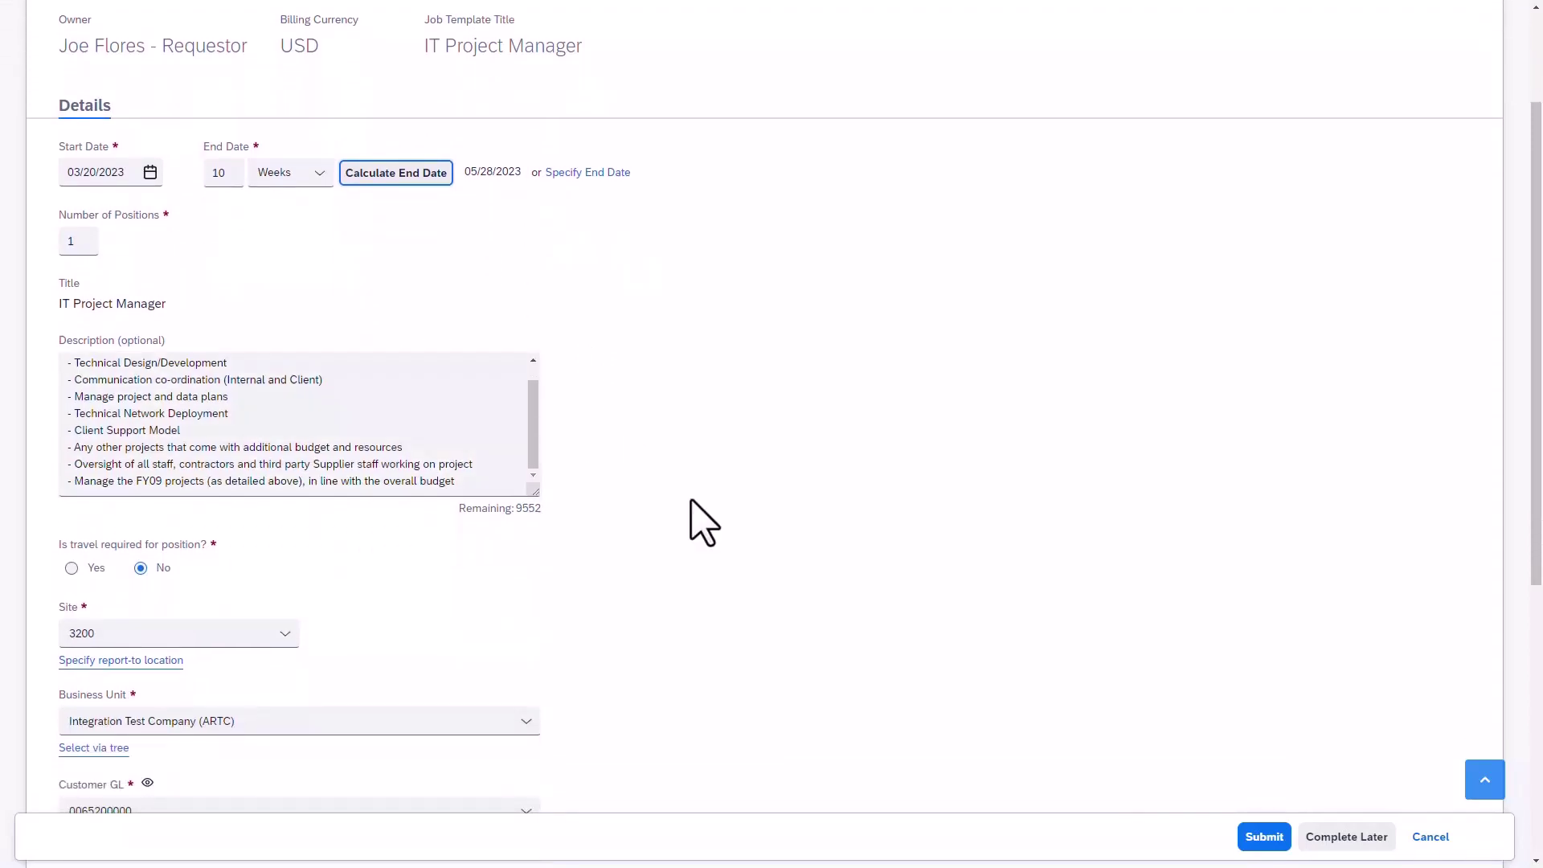
scroll(702, 520, down, 2)
scroll(702, 520, down, 2)
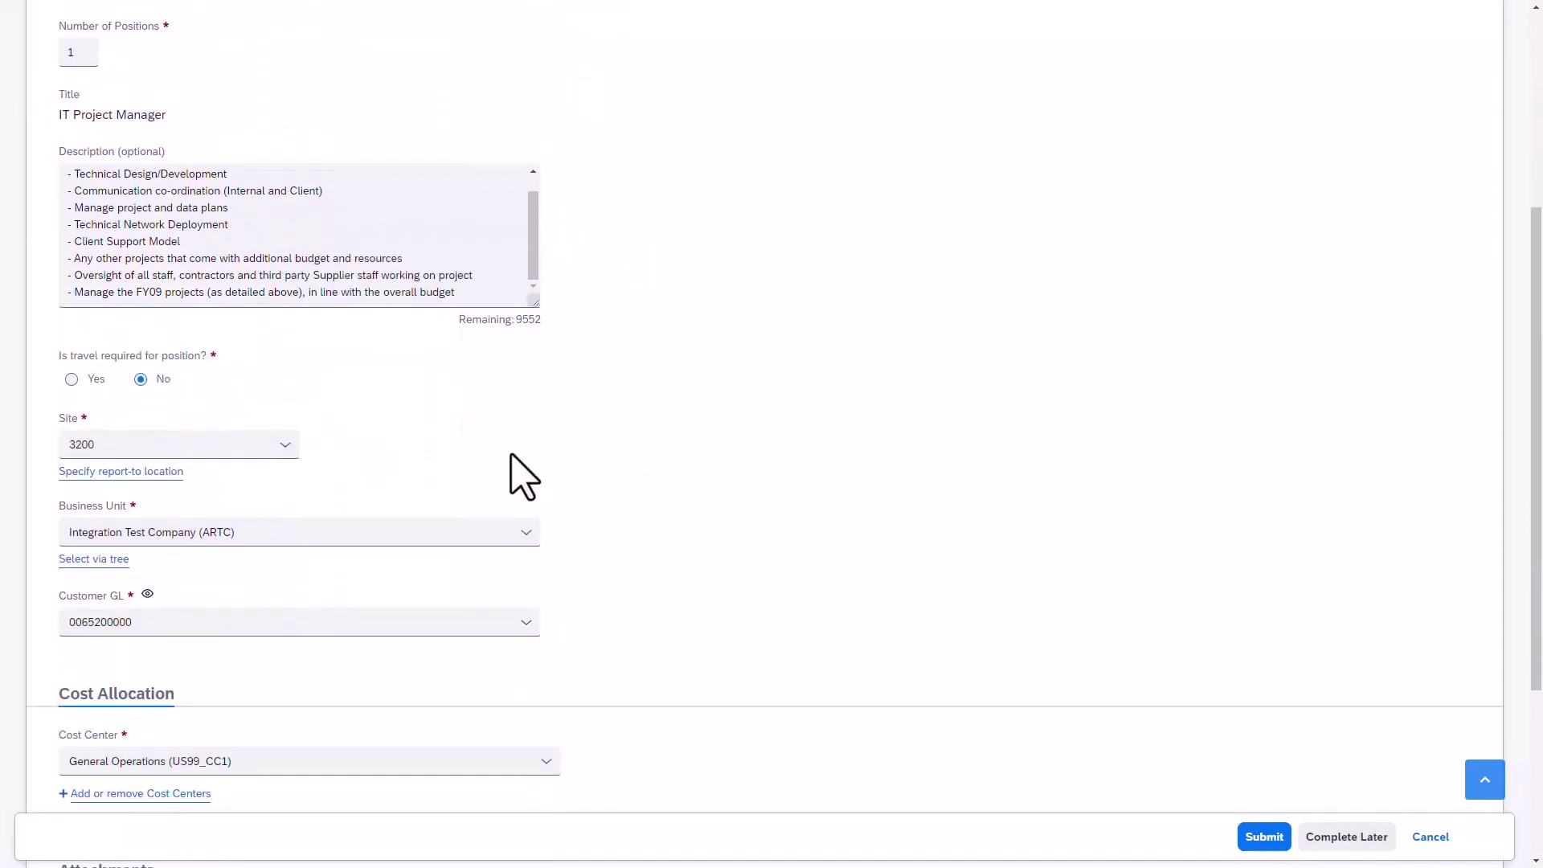
scroll(518, 472, down, 1)
scroll(512, 456, down, 1)
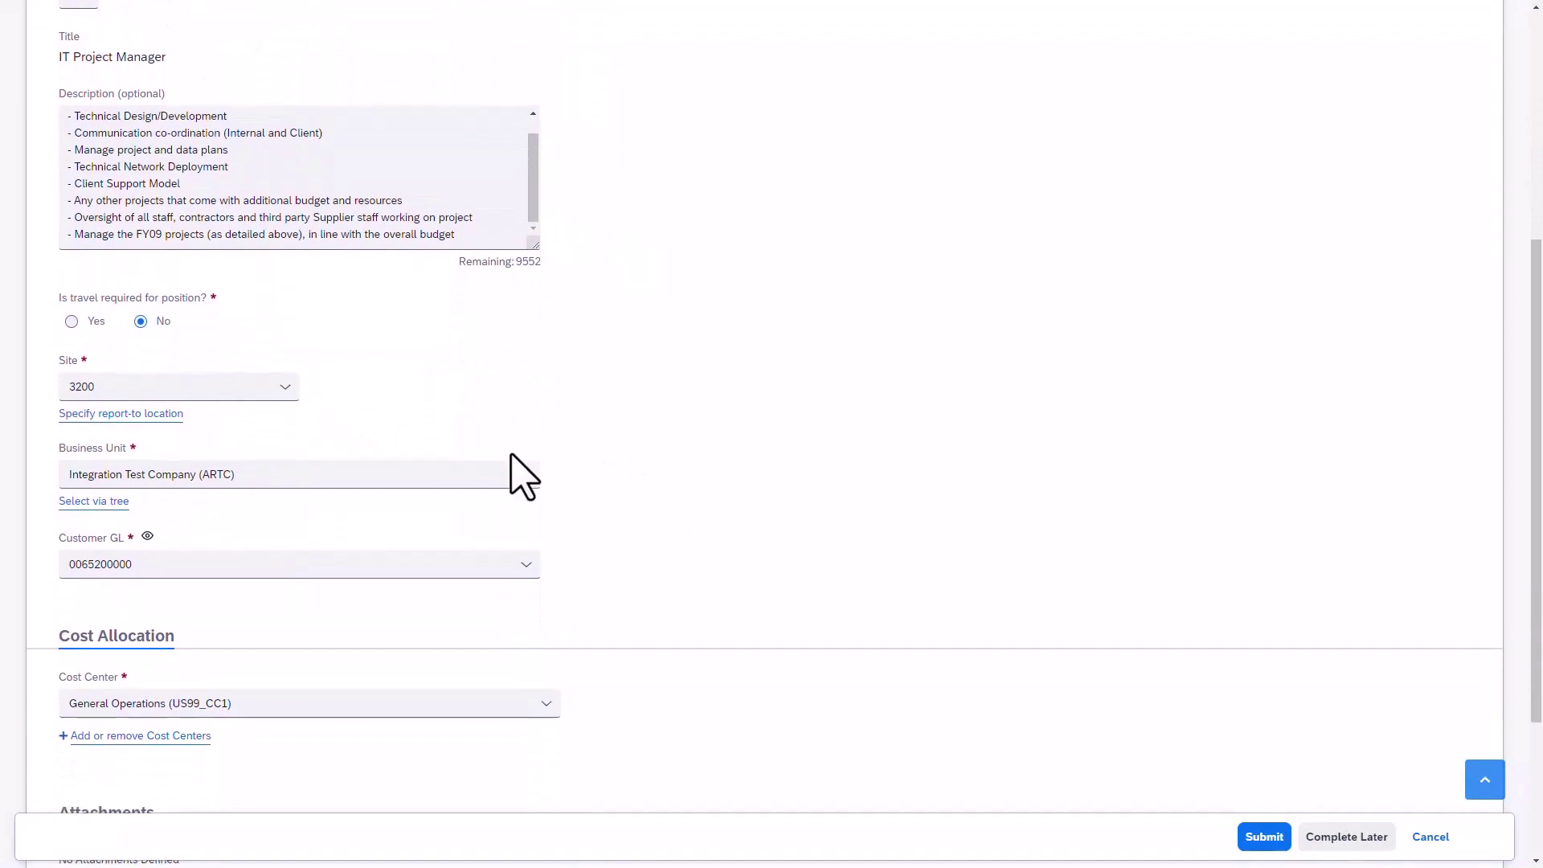
scroll(512, 456, down, 1)
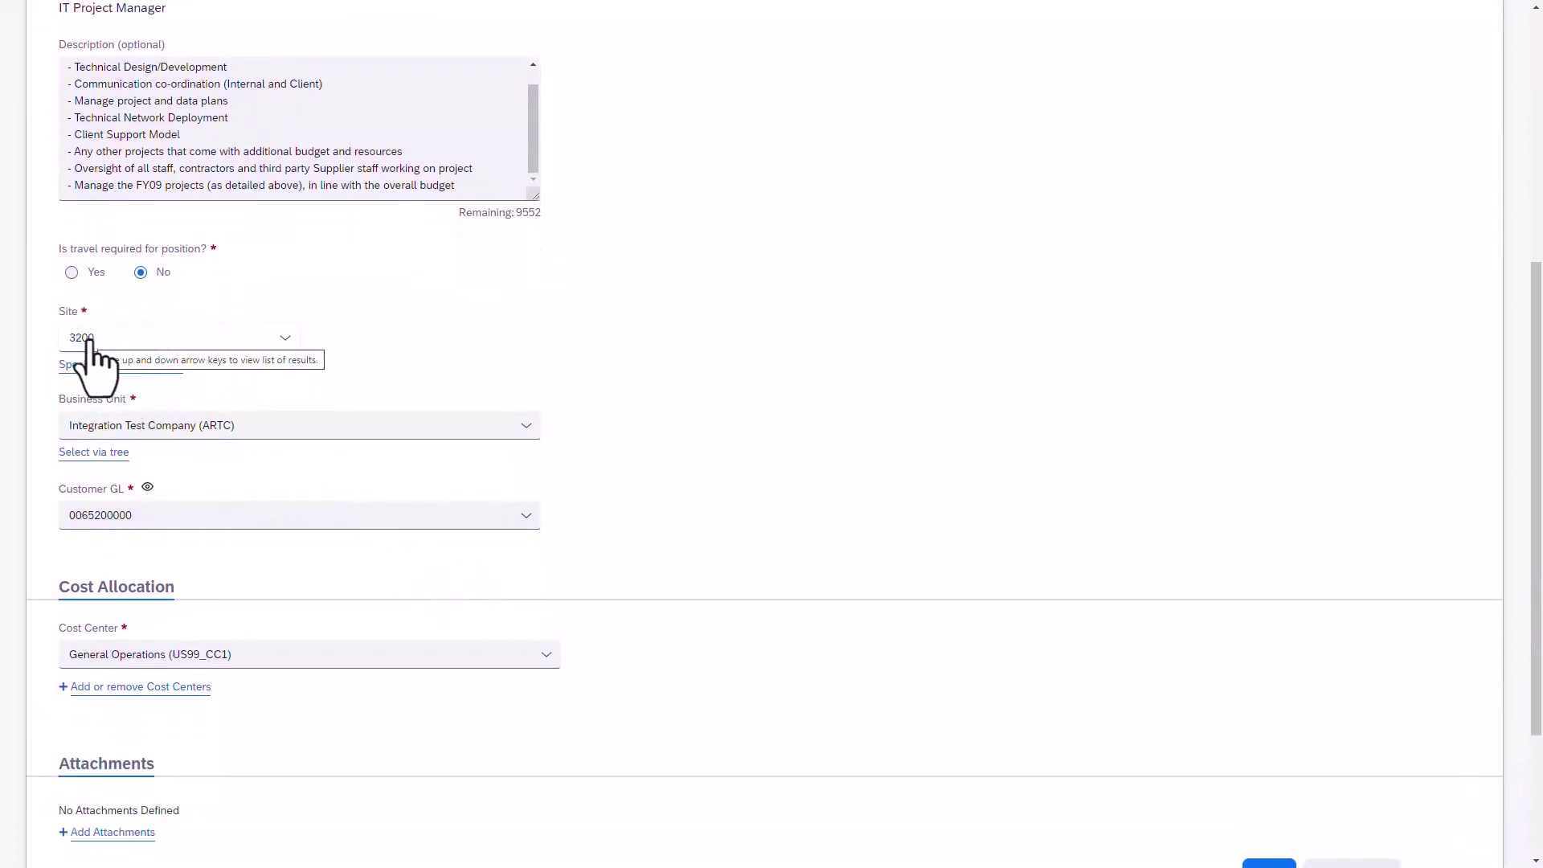
scroll(782, 487, down, 1)
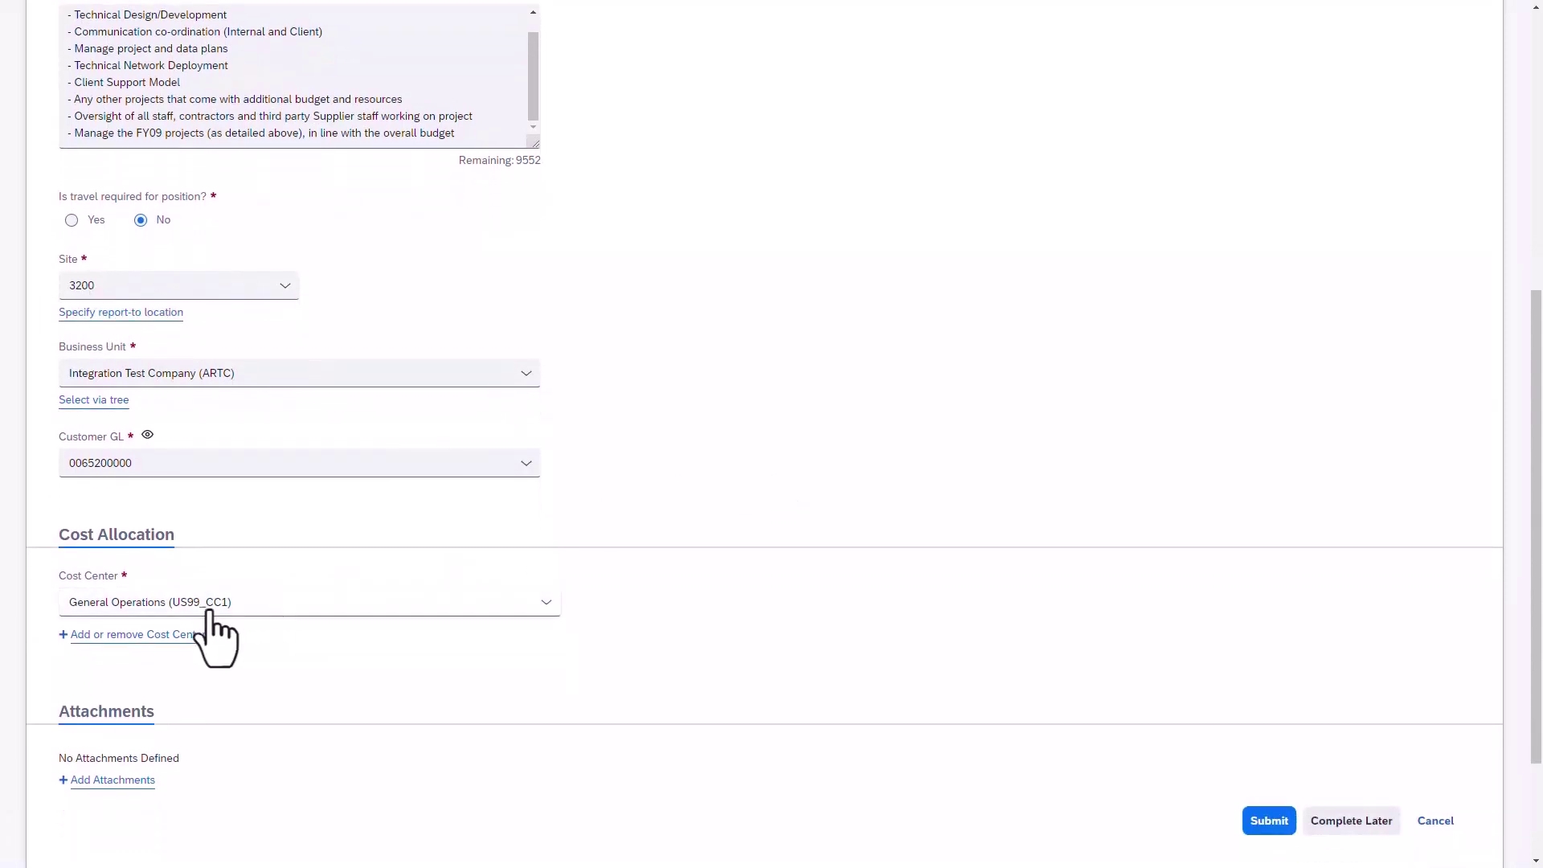
scroll(362, 687, down, 1)
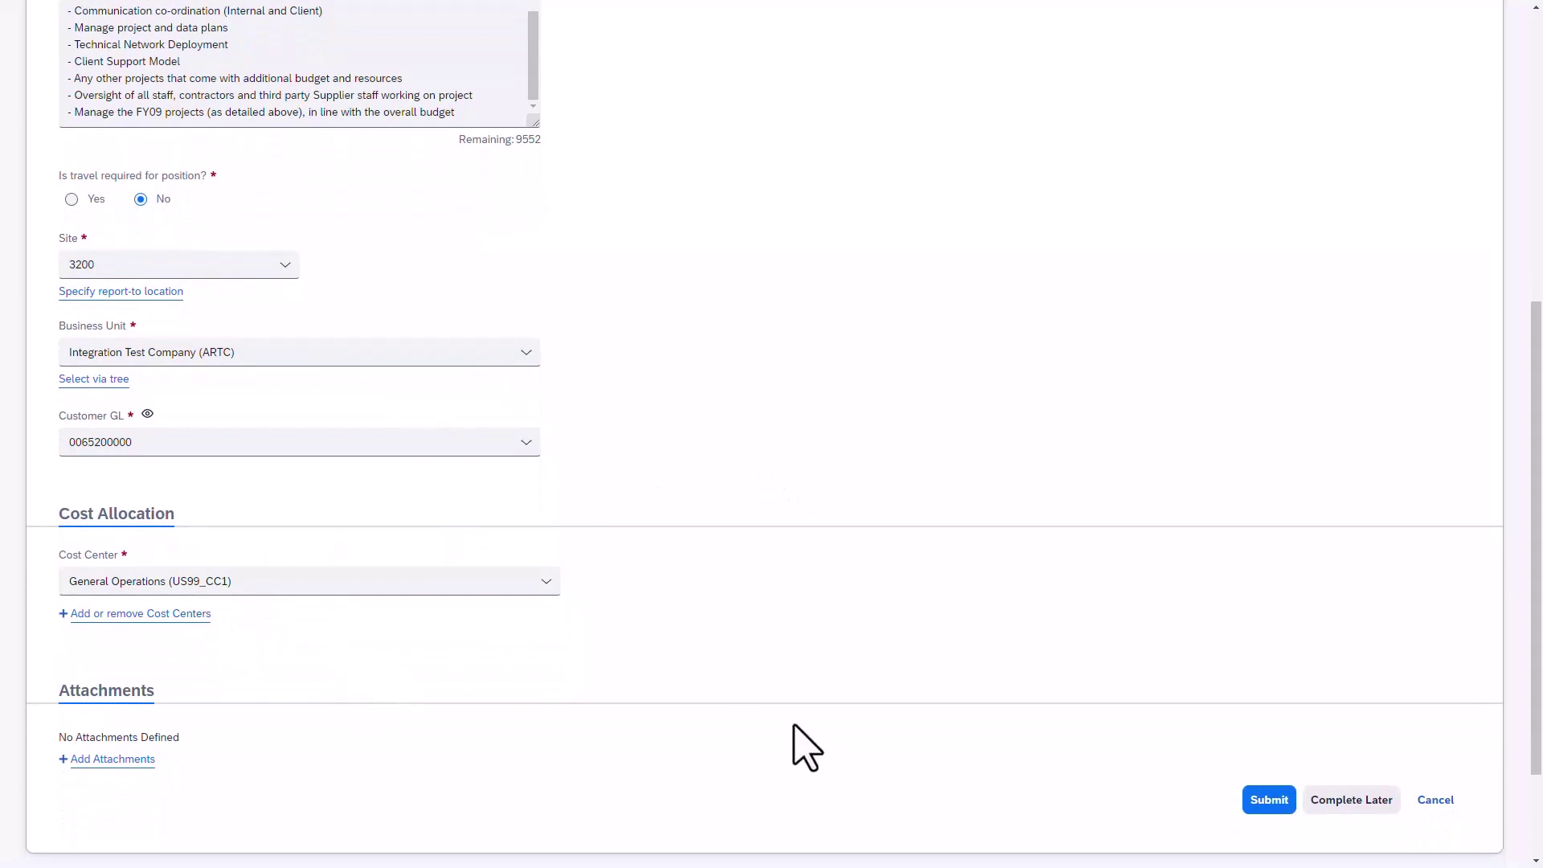
Submit the IT Project Manager requisition for approval.
click(1267, 800)
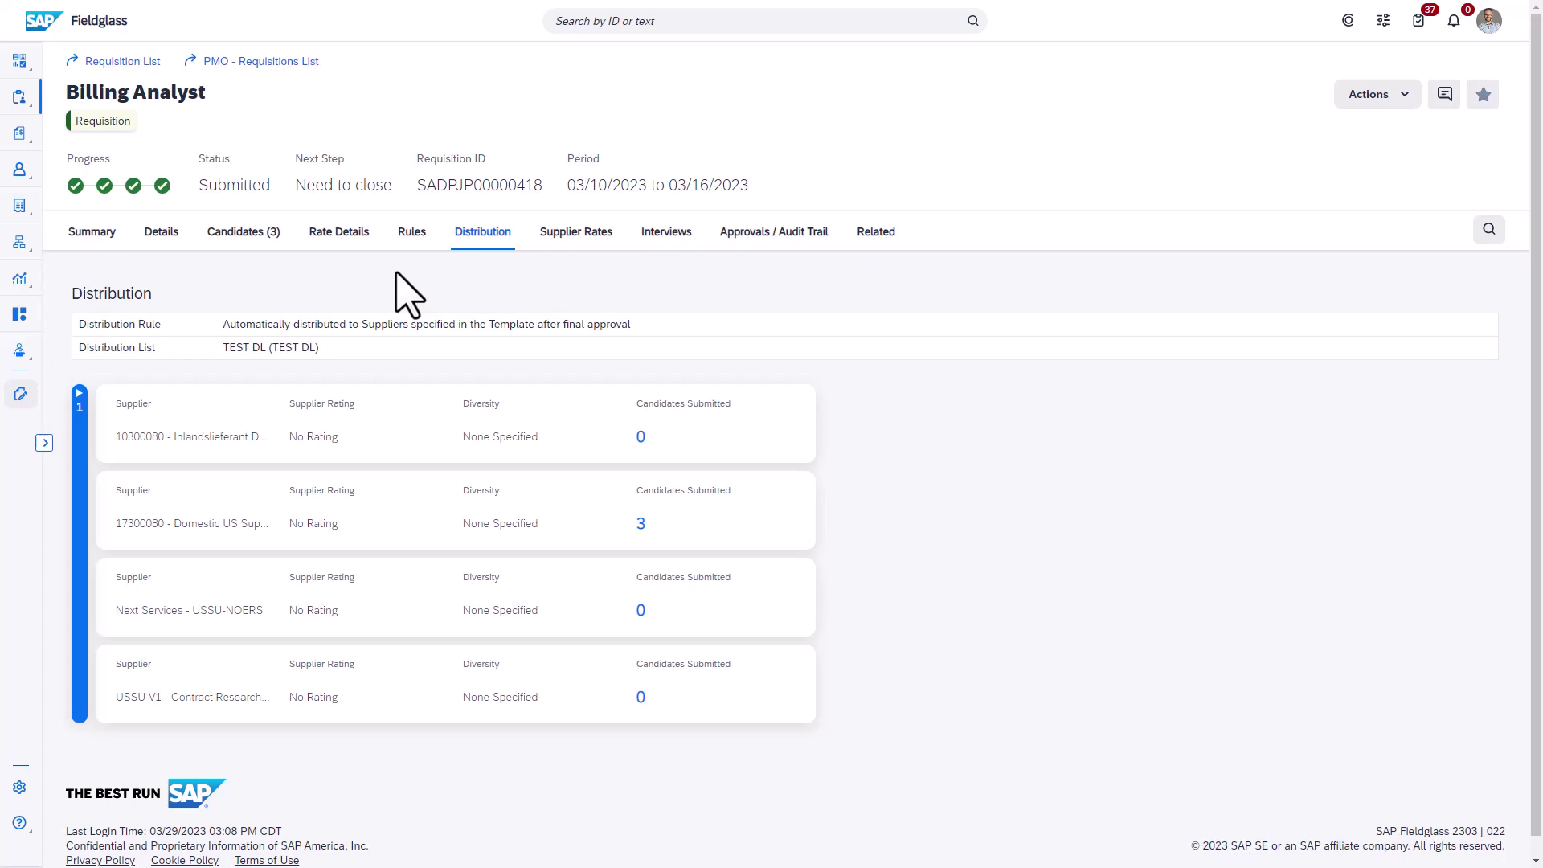
List the Billing Analyst requisition's candidates, filtered to those selected for hire.
click(256, 235)
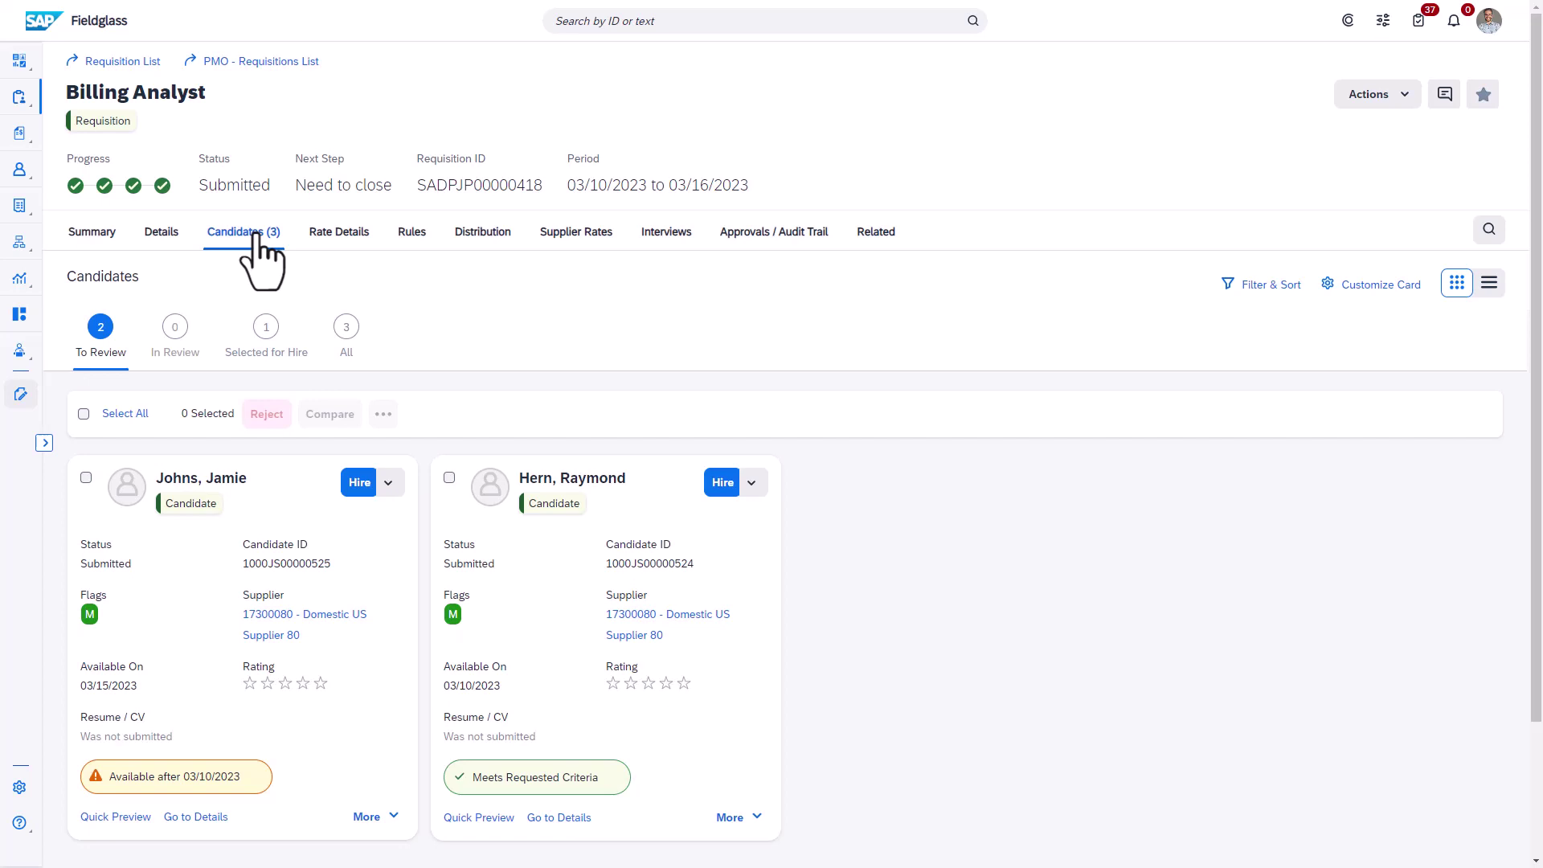
click(267, 338)
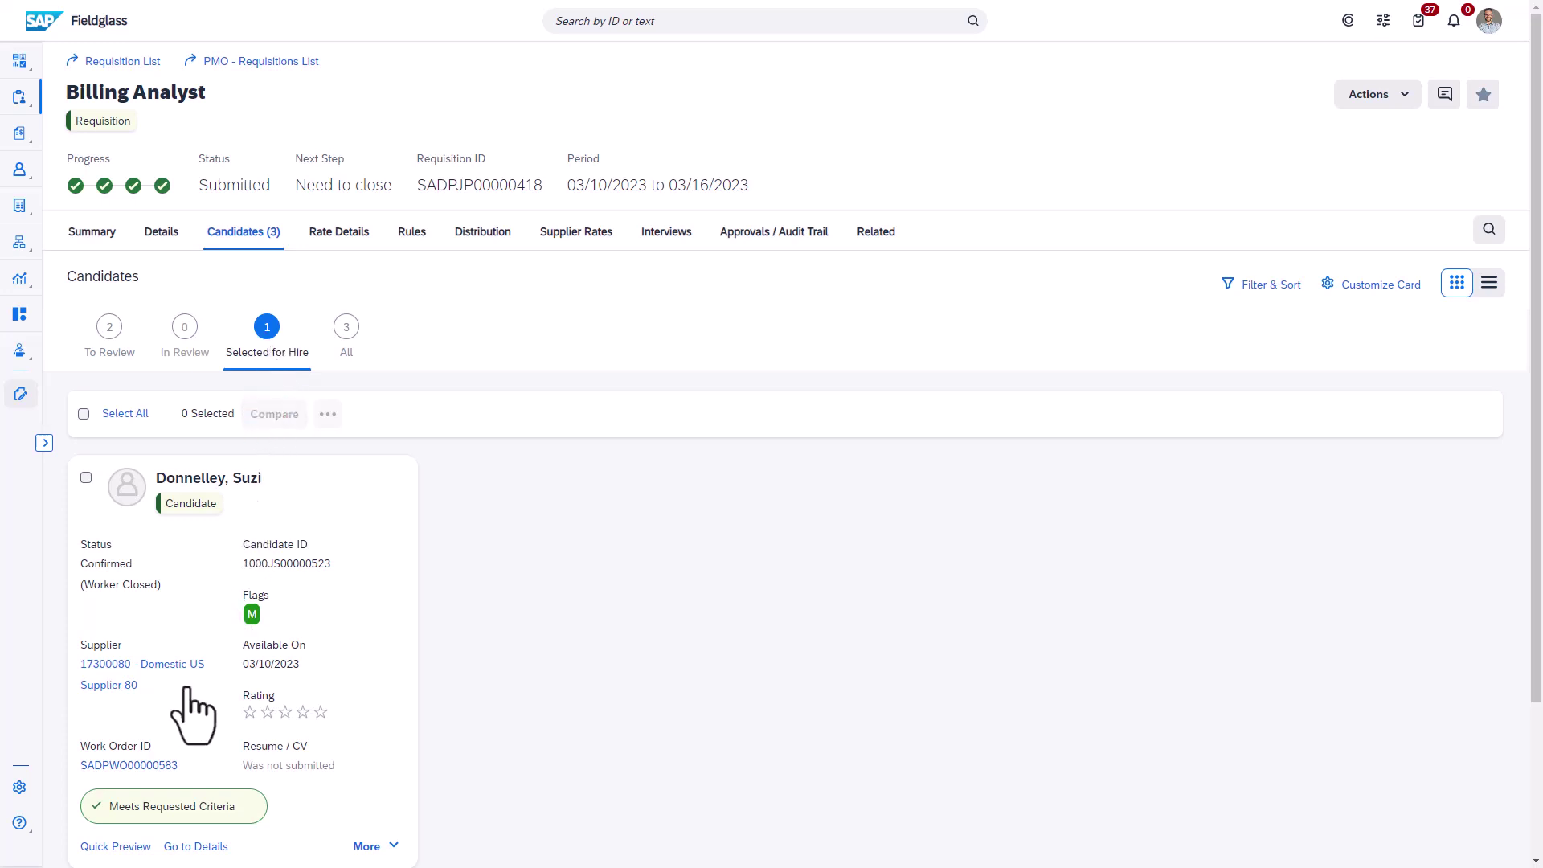
click(130, 766)
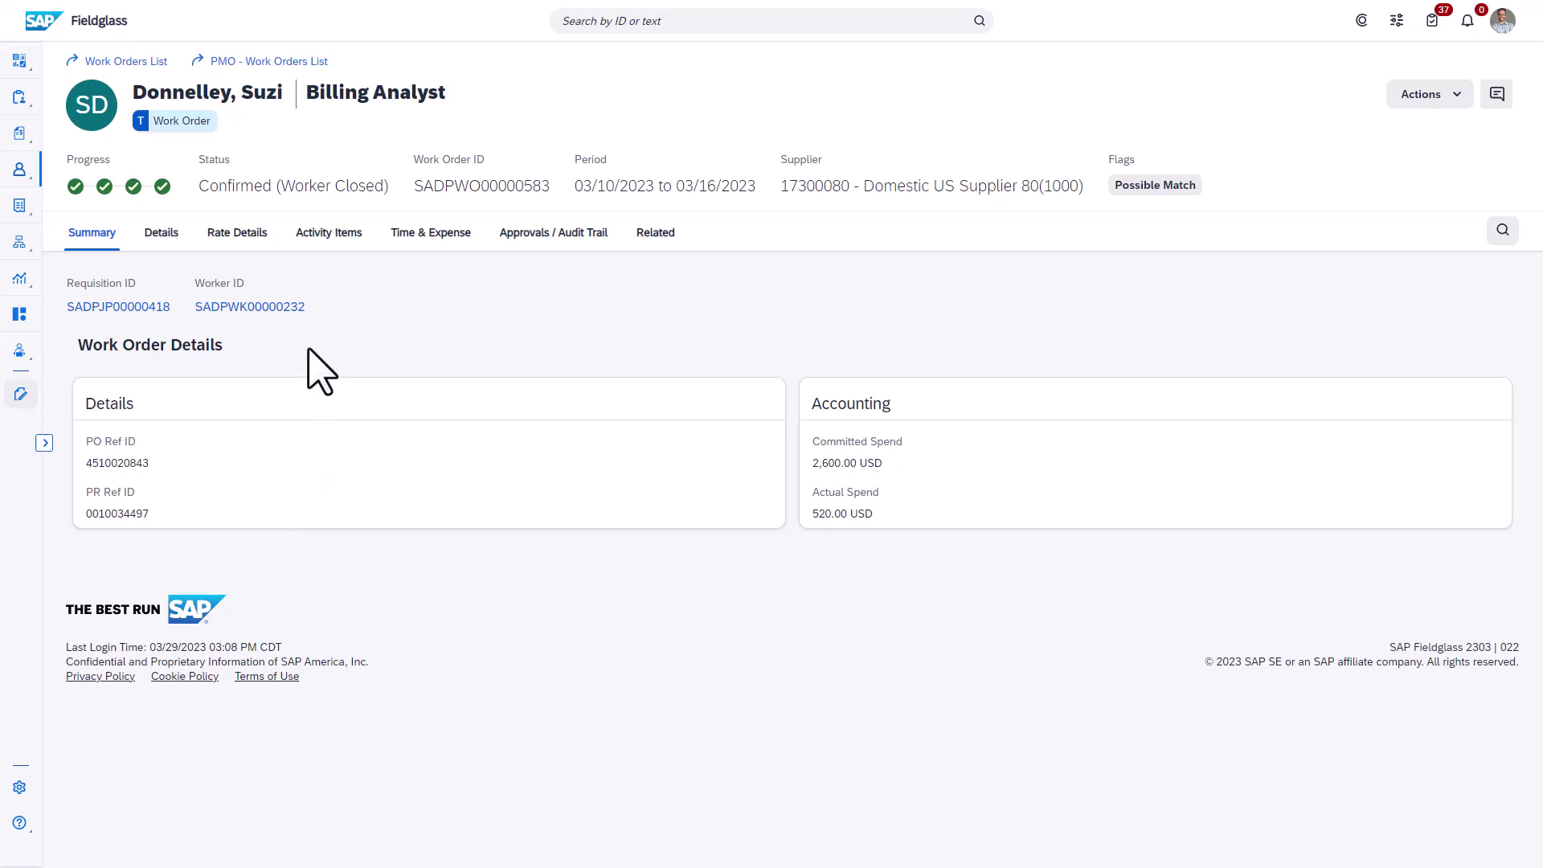
click(329, 233)
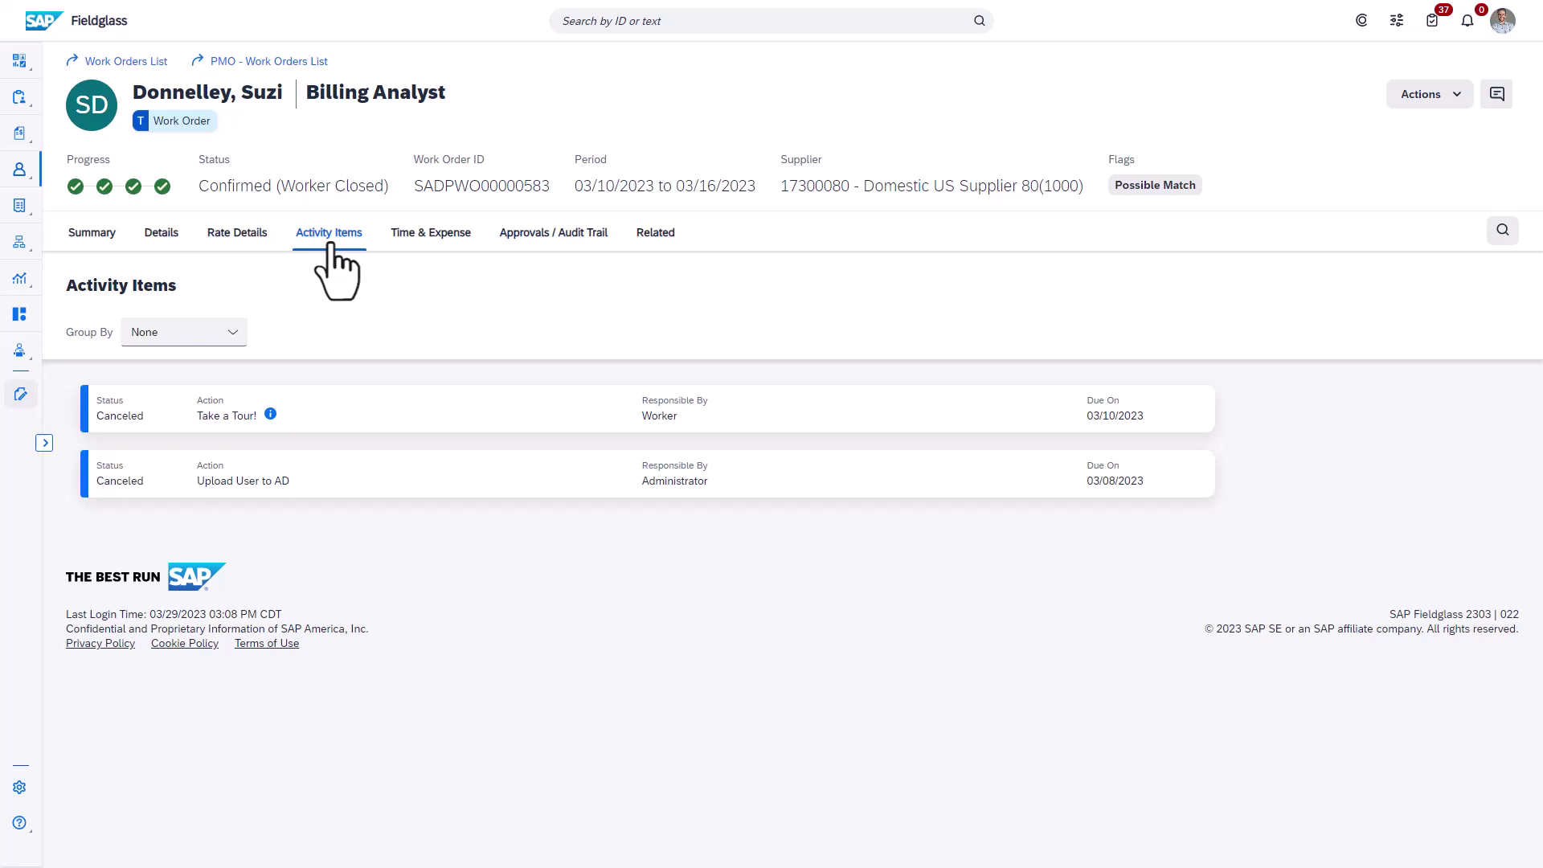
View the work order's time sheets: one pending for $2,080, one invoiced for $520.
click(431, 241)
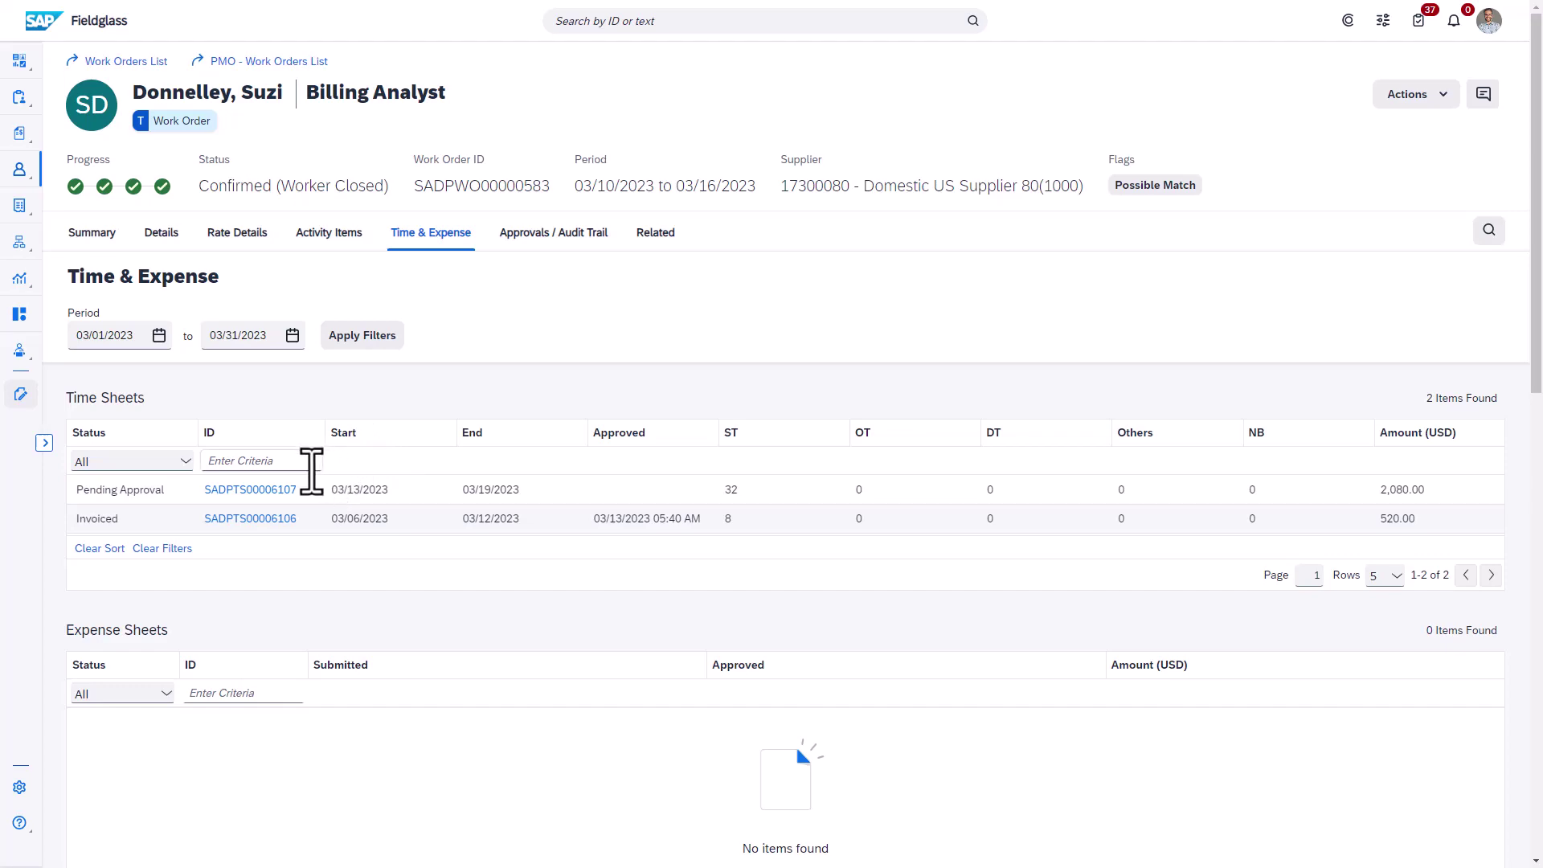
click(277, 491)
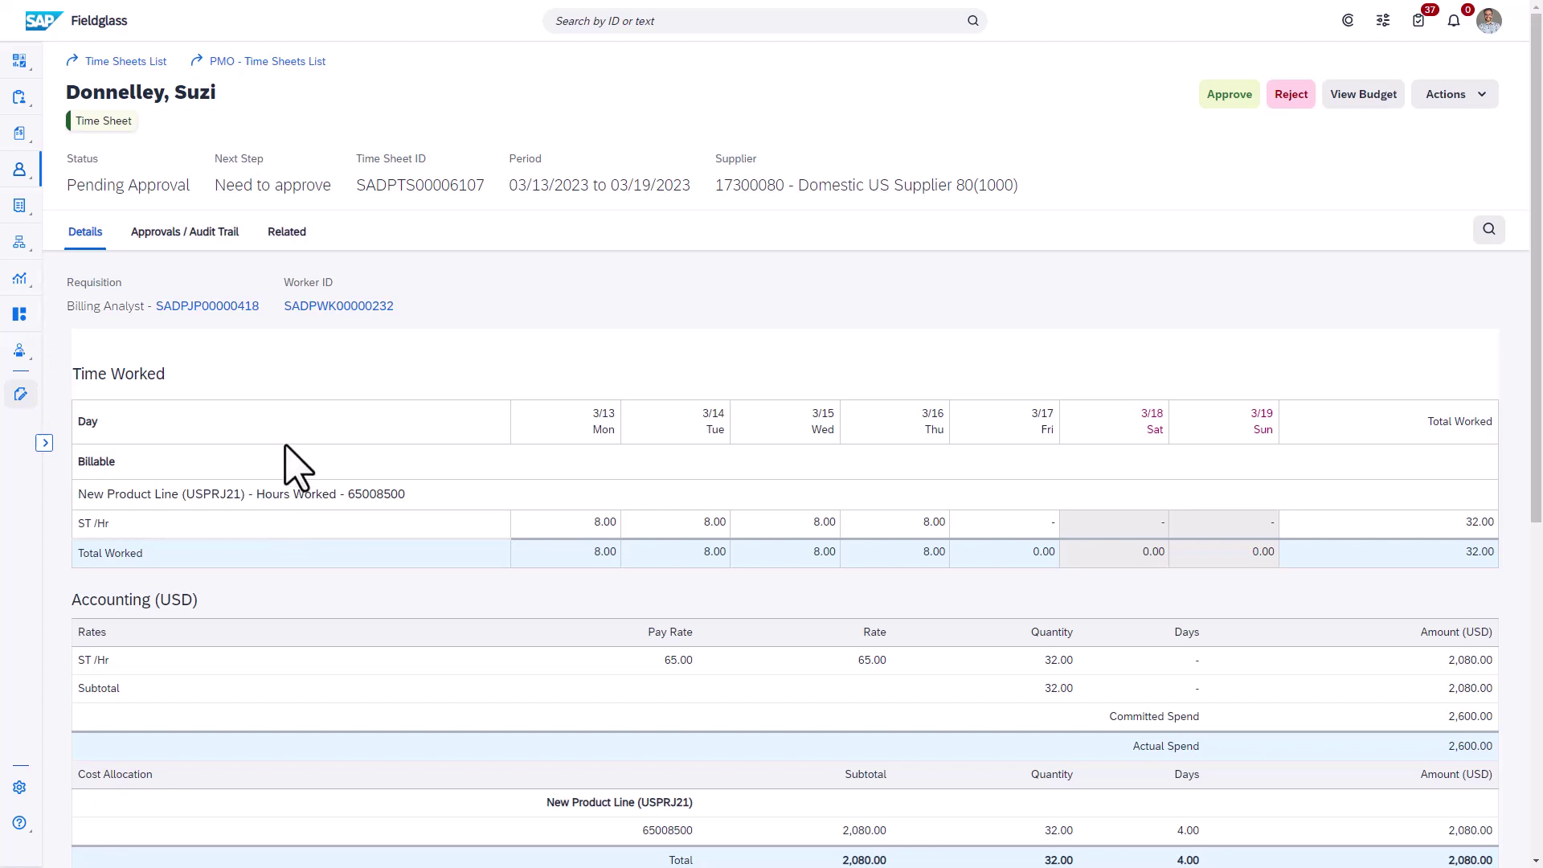
key(alt+Left)
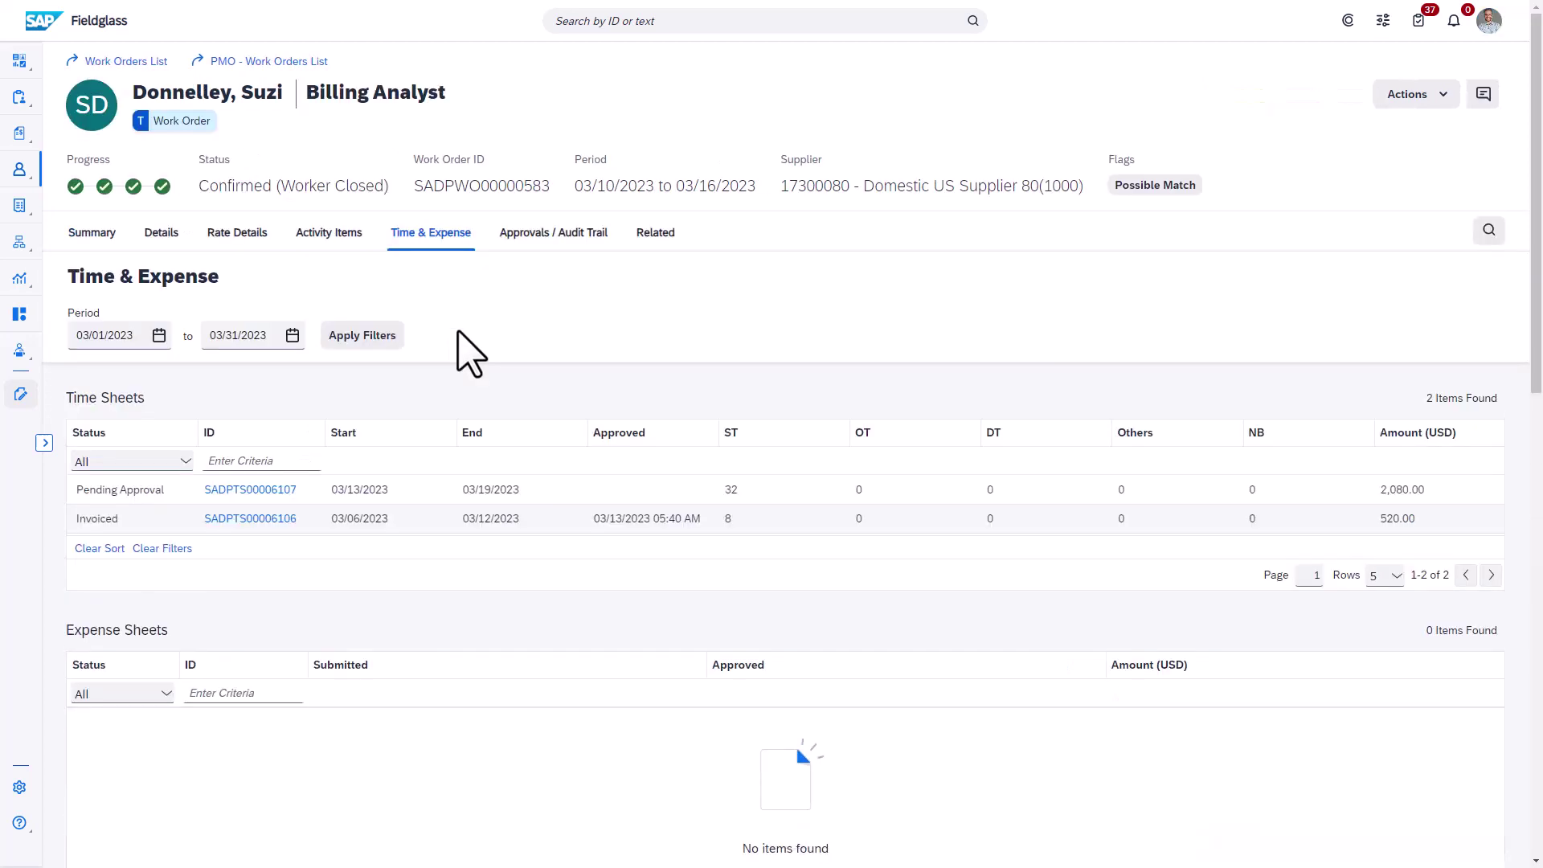
Open time sheet SADPTS00006106 and follow its related documents to invoice SADPIN00000136.
click(271, 519)
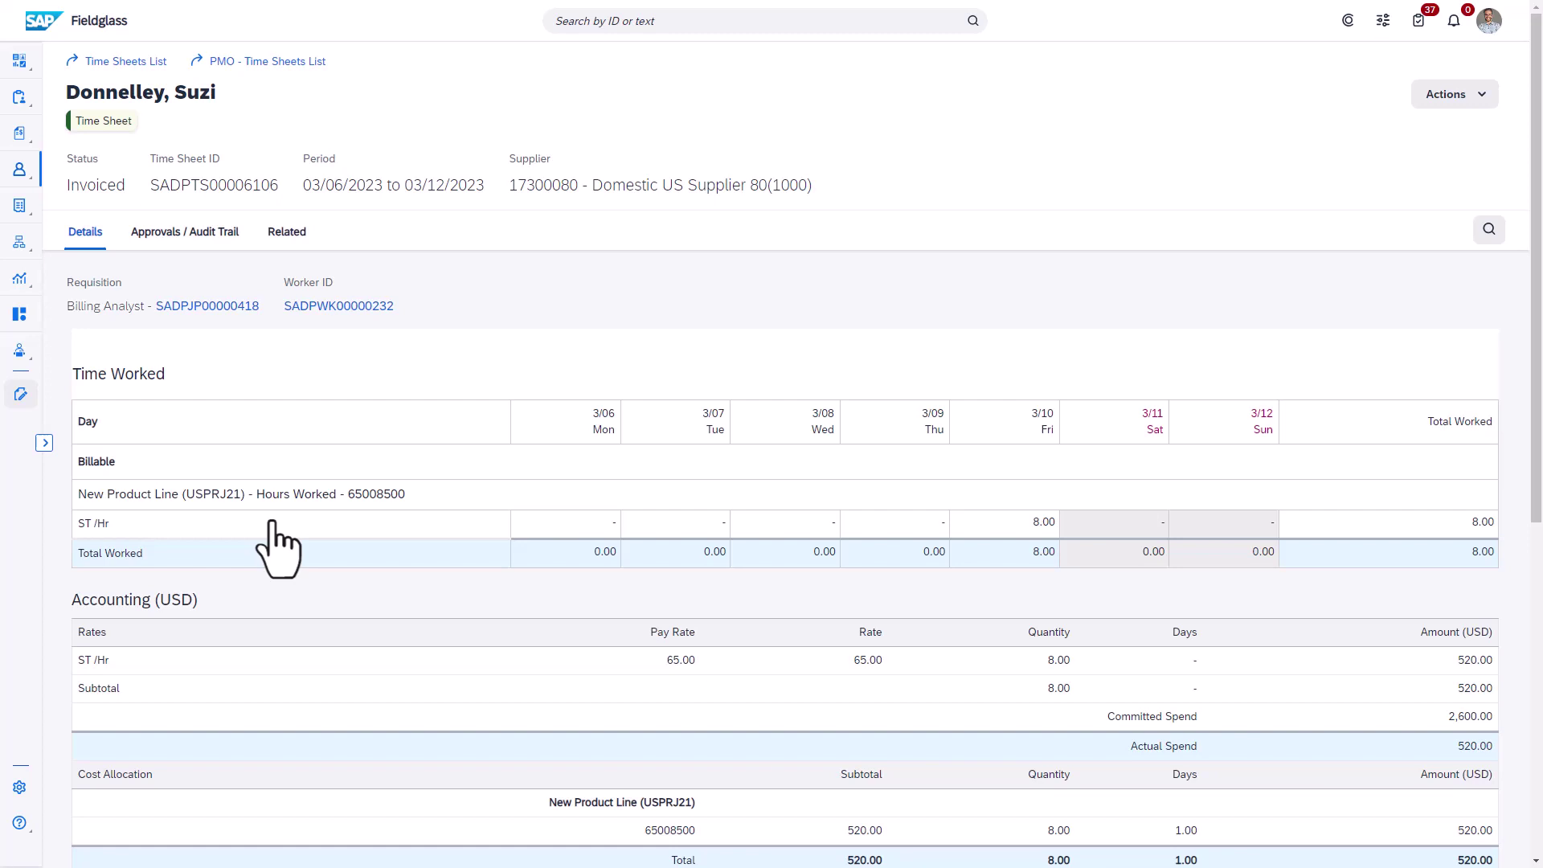
click(296, 235)
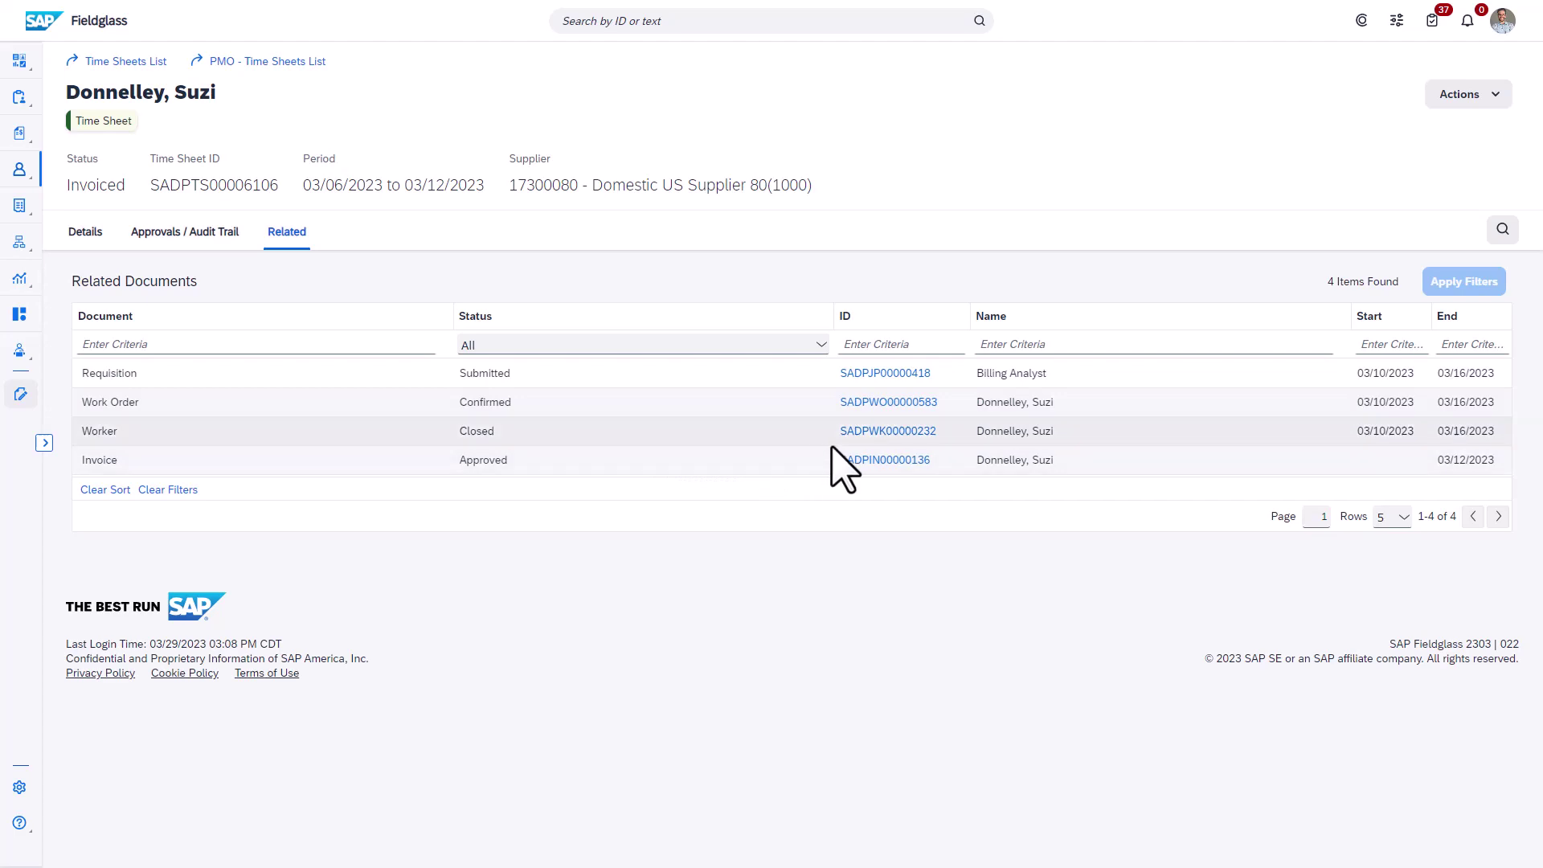
click(858, 463)
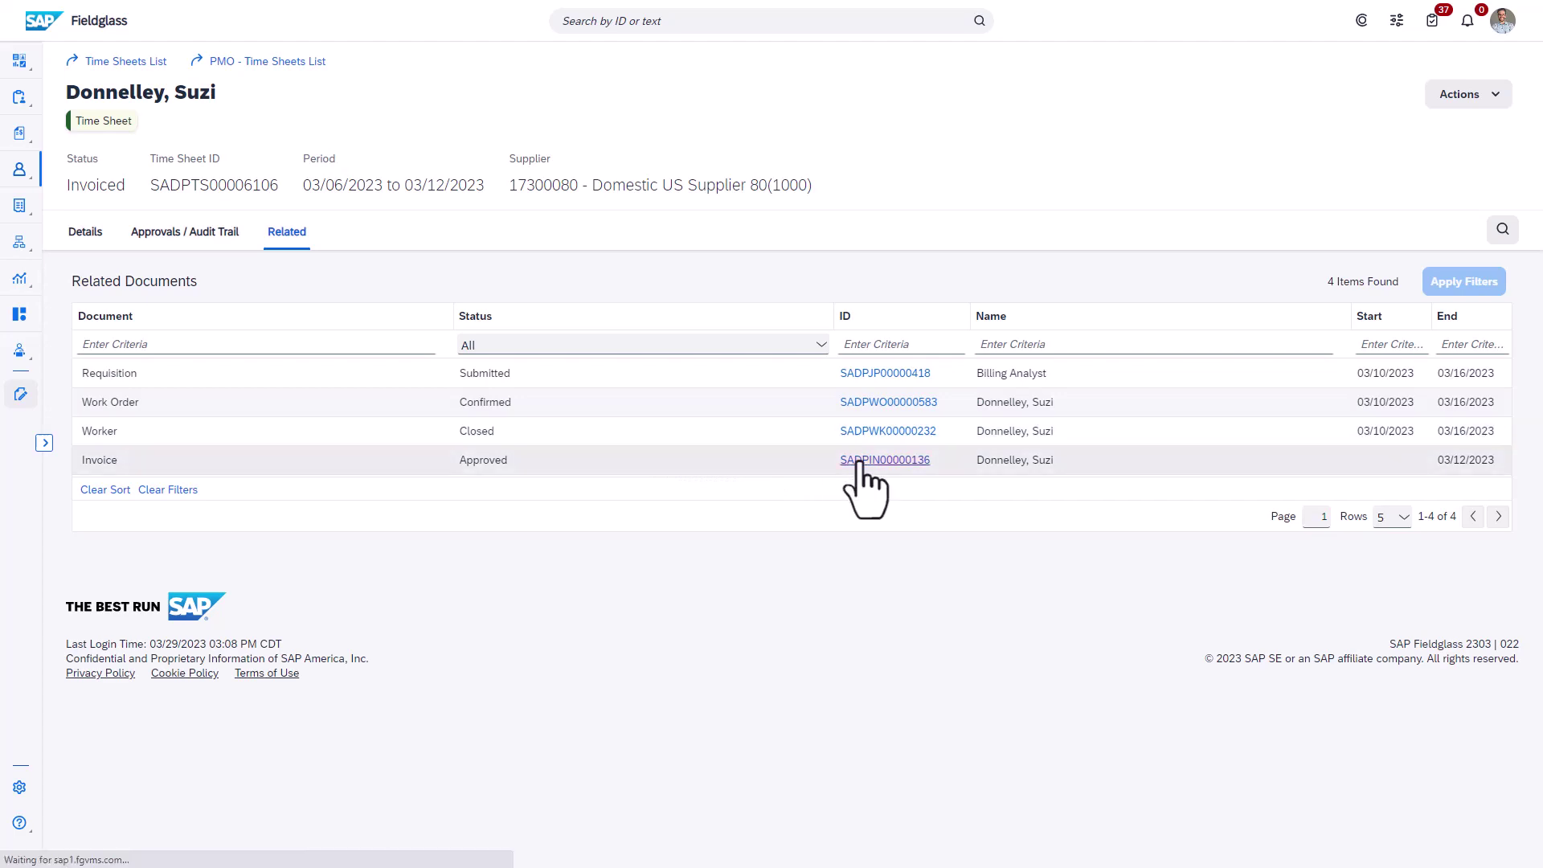